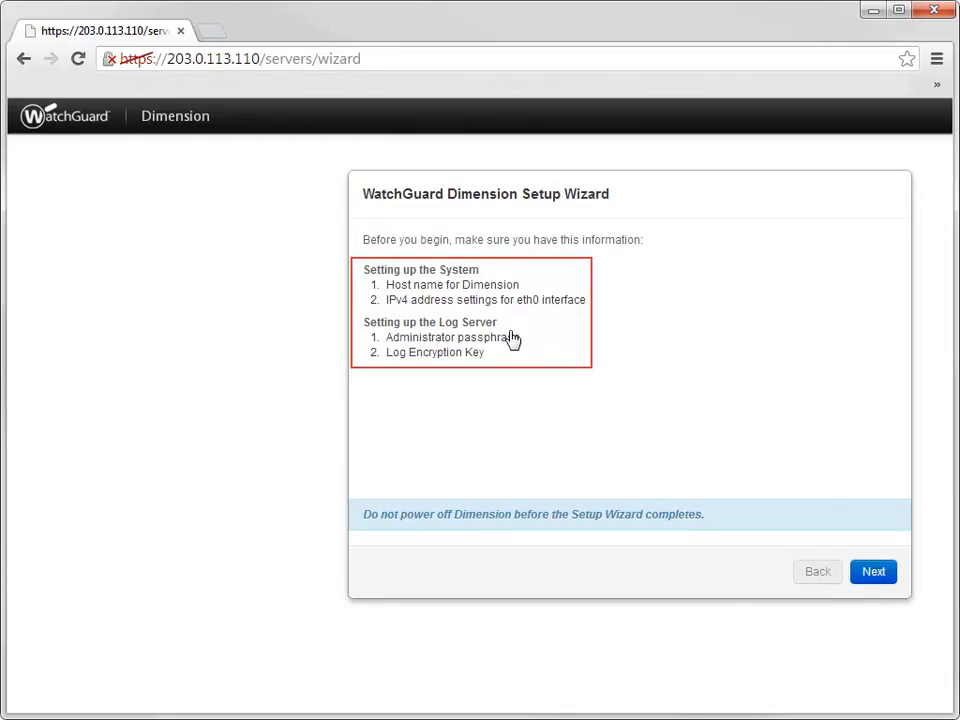
Enter system information: IPv4 10.0.110.2/24, gateway 10.0.110.1, DNS server 8.8.8.8.
left_click(862, 574)
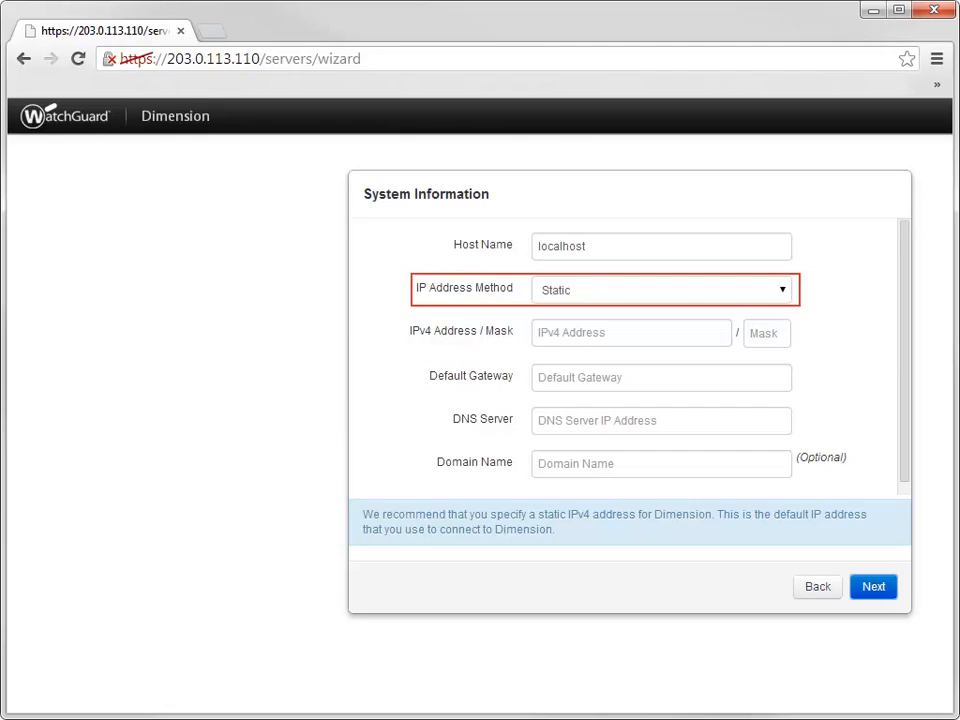
left_click(600, 333)
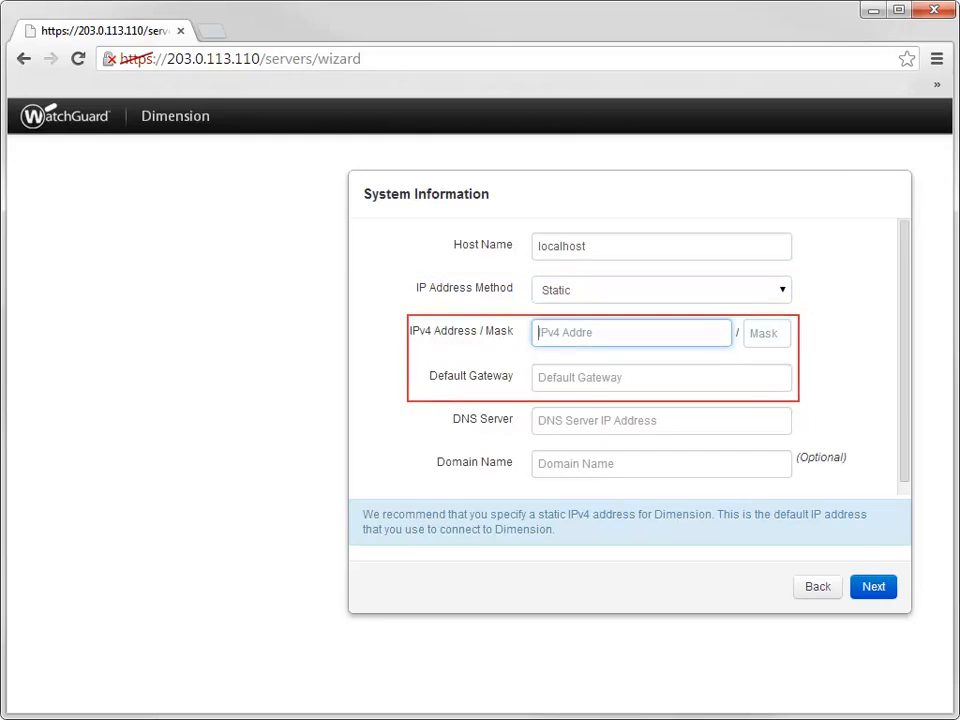
type("10.0.110.2")
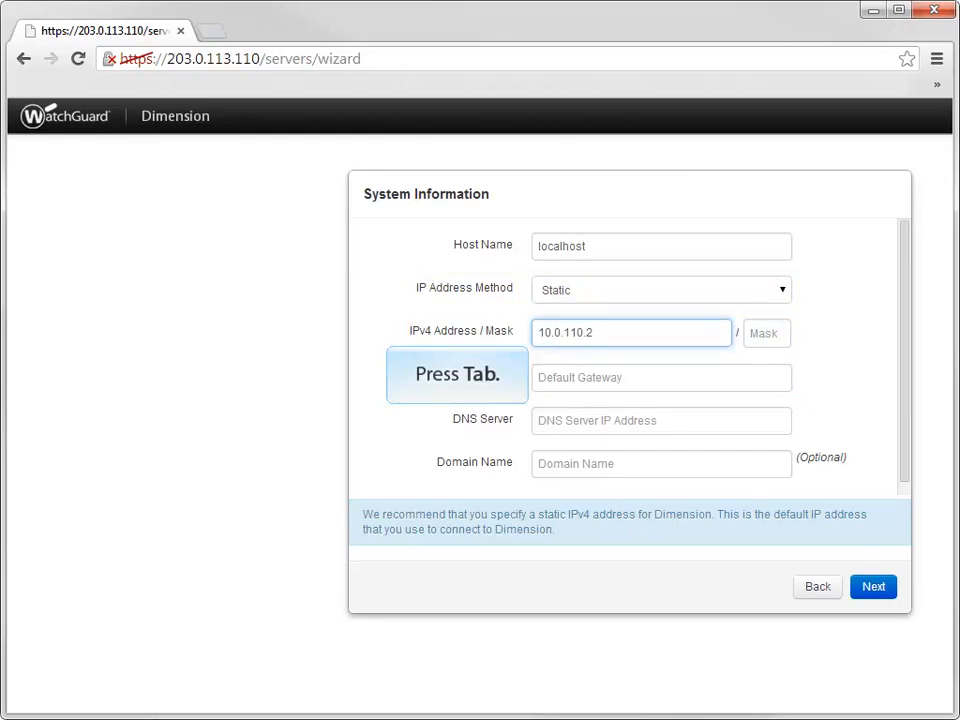
key("Tab")
type("2")
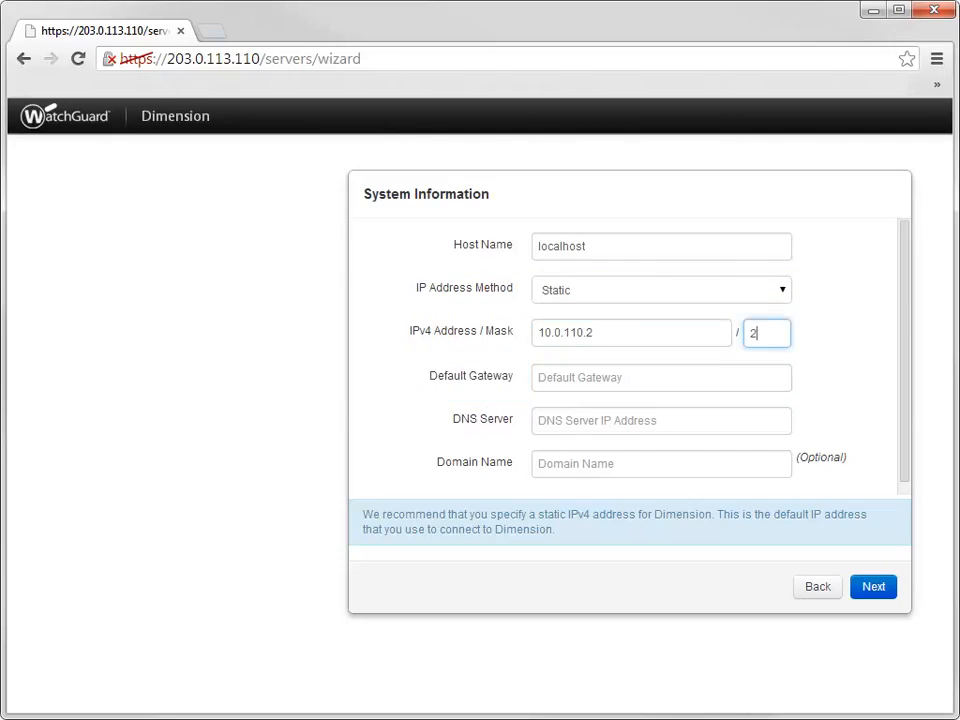
type("4")
key("Tab")
type("10.0.11")
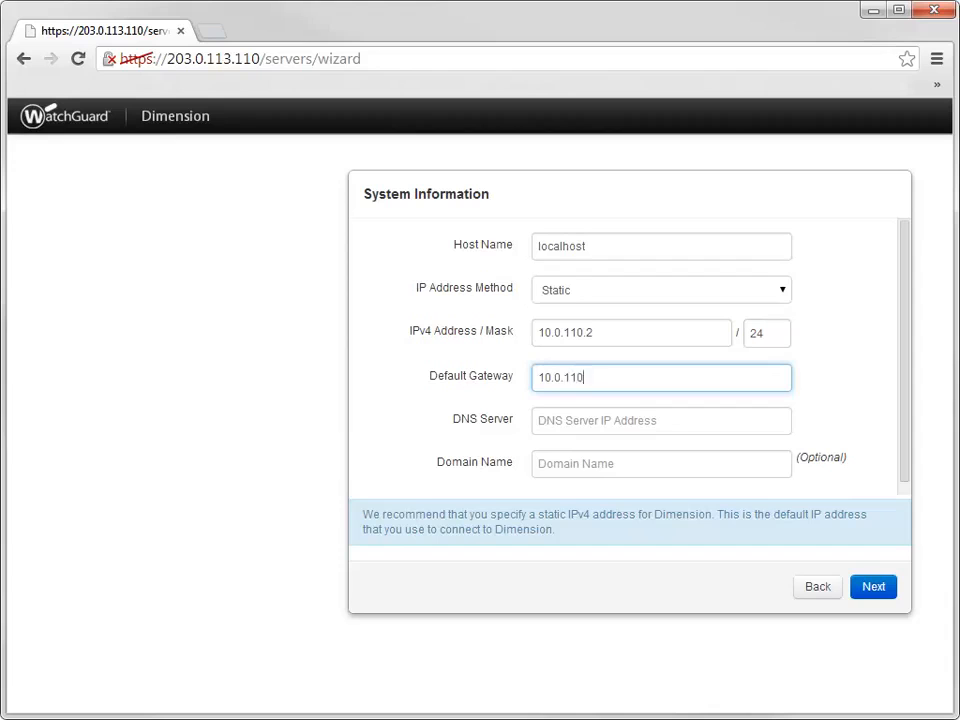
type("0.1")
key("Tab")
type("8.8.8.8")
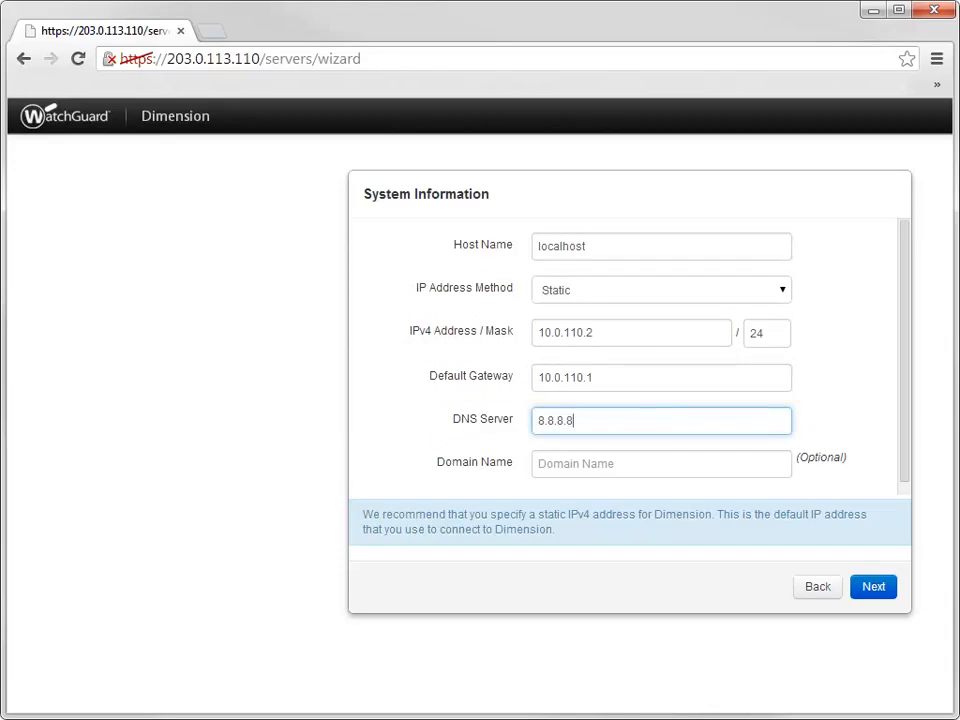
key("Tab")
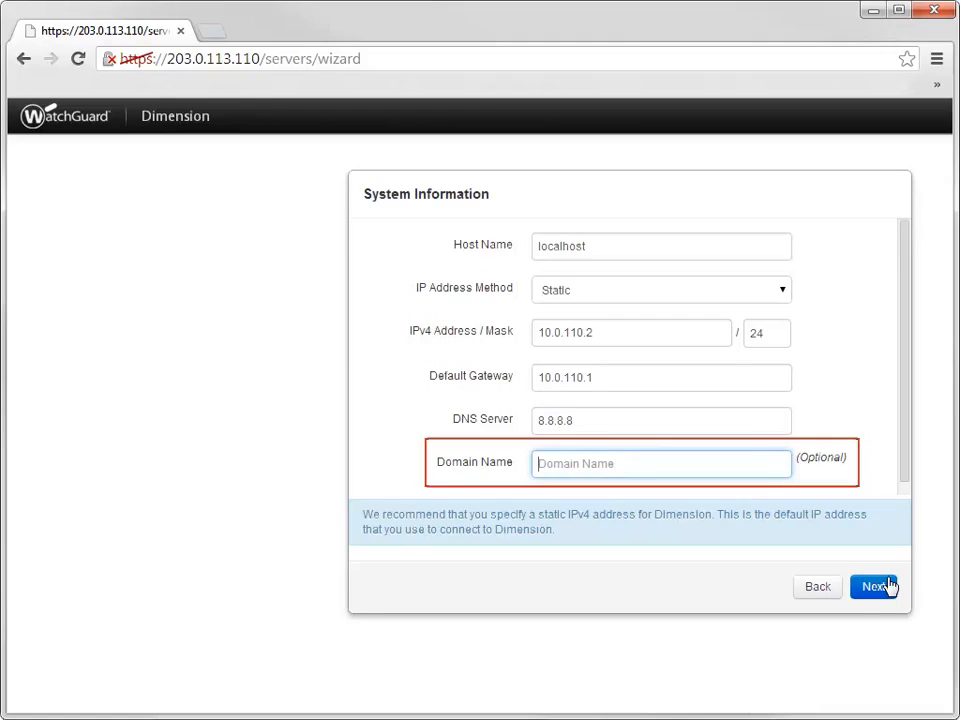
left_click(880, 586)
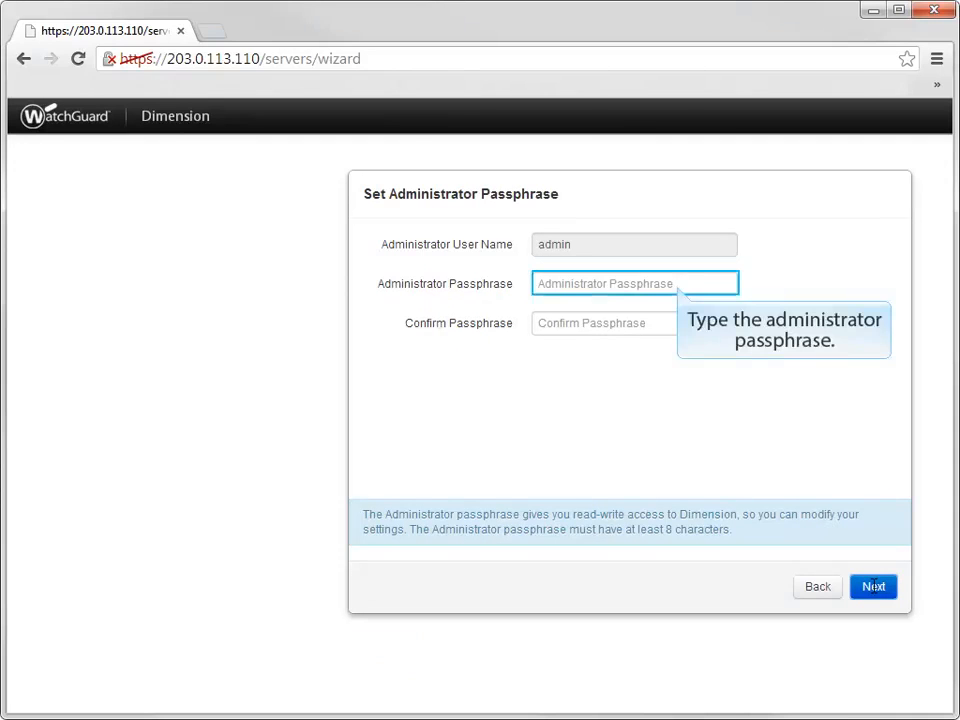
Set and confirm the Dimension administrator passphrase.
left_click(673, 279)
type("•••••")
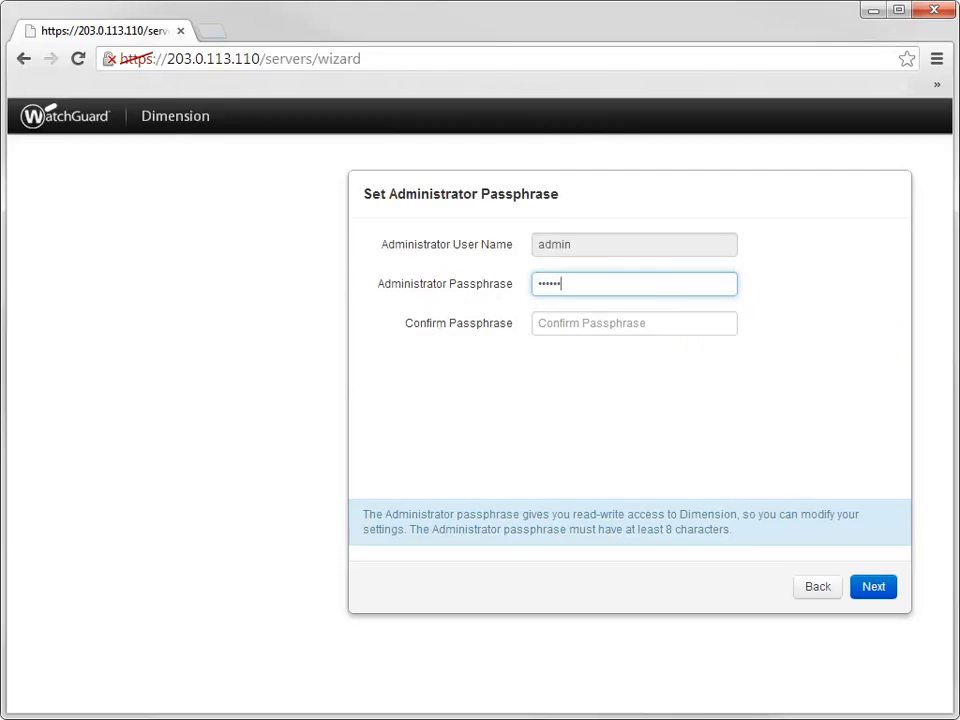
type("•••")
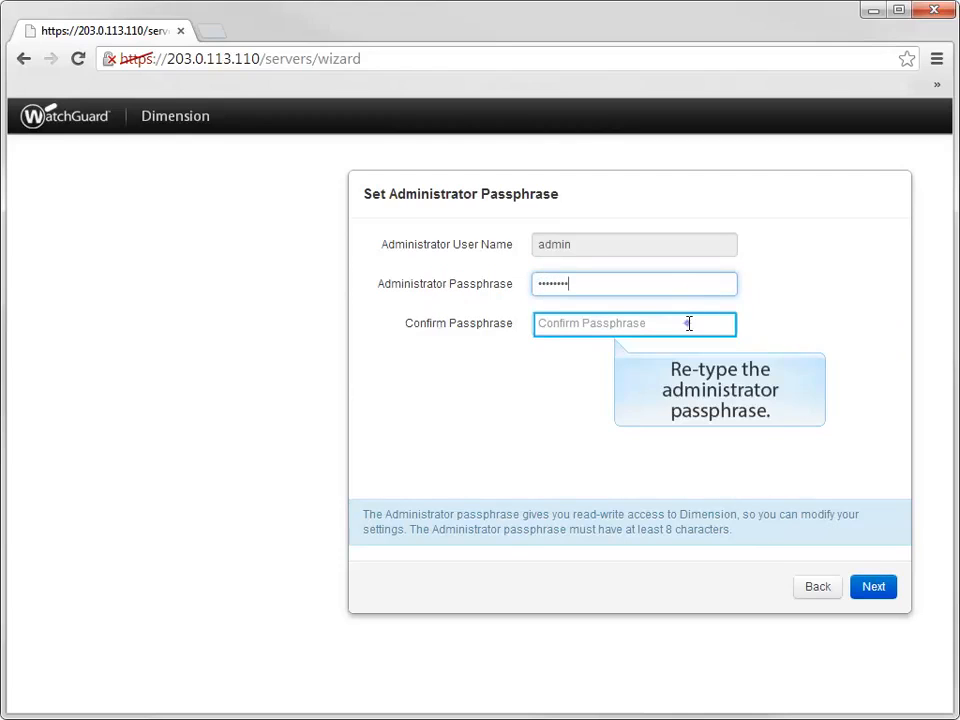
left_click(688, 323)
type("••••••••")
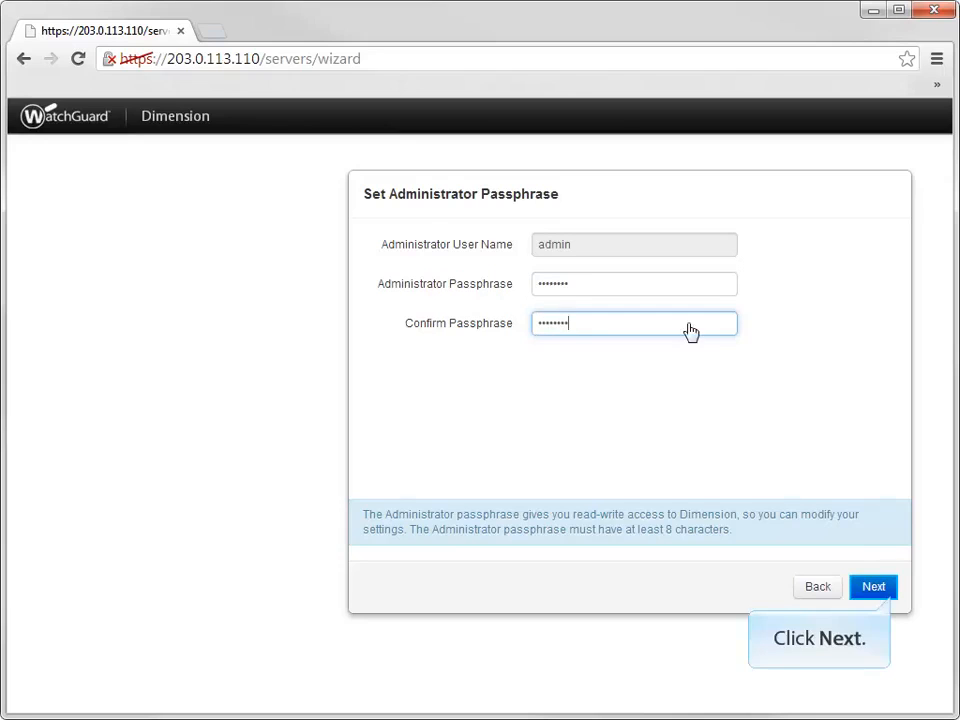
left_click(859, 584)
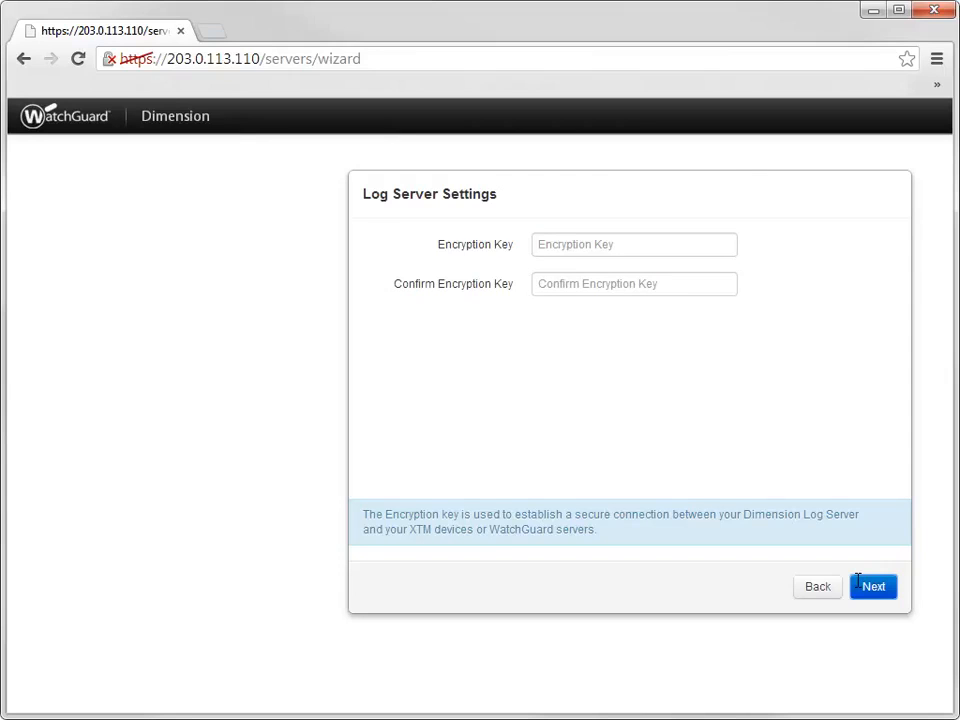
Set and confirm the log server encryption key, moving on to the settings review.
left_click(538, 244)
type("•••••••")
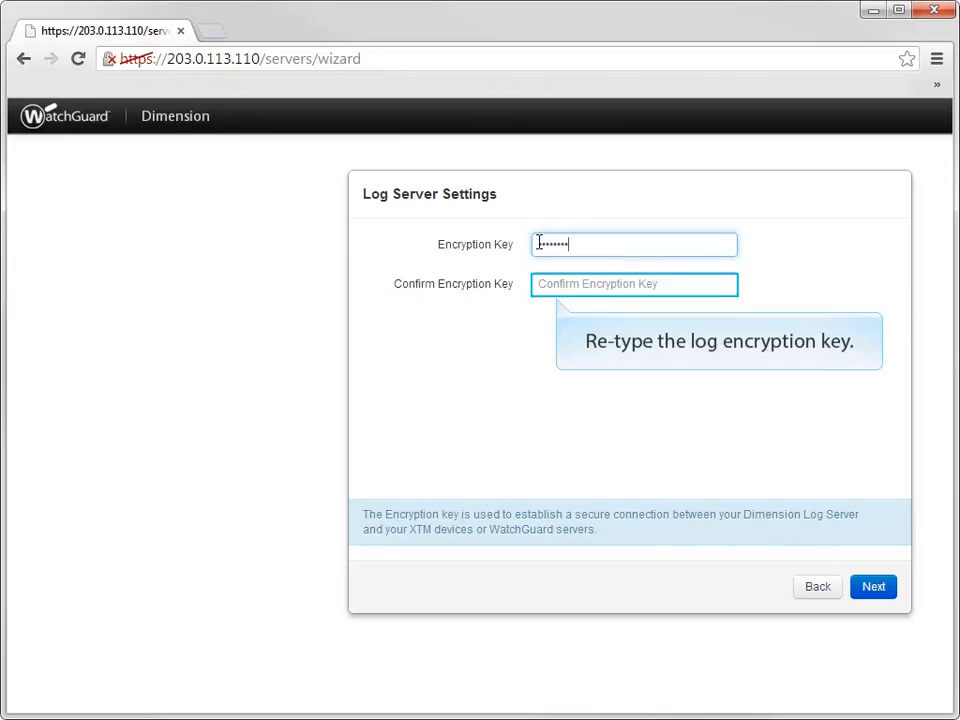
left_click(546, 284)
type("••••")
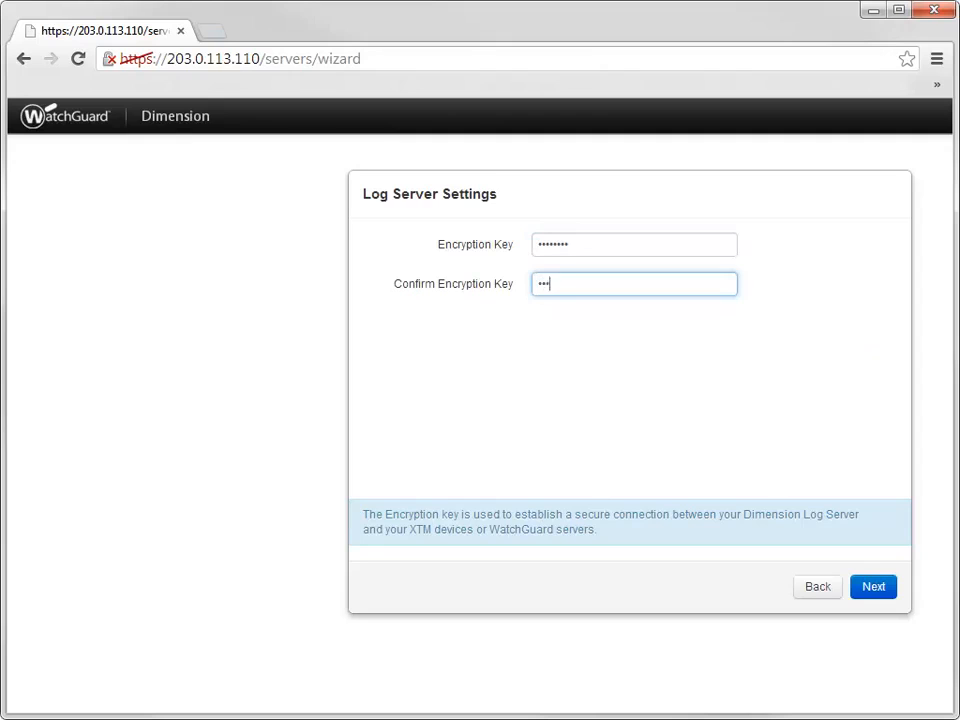
type("••••")
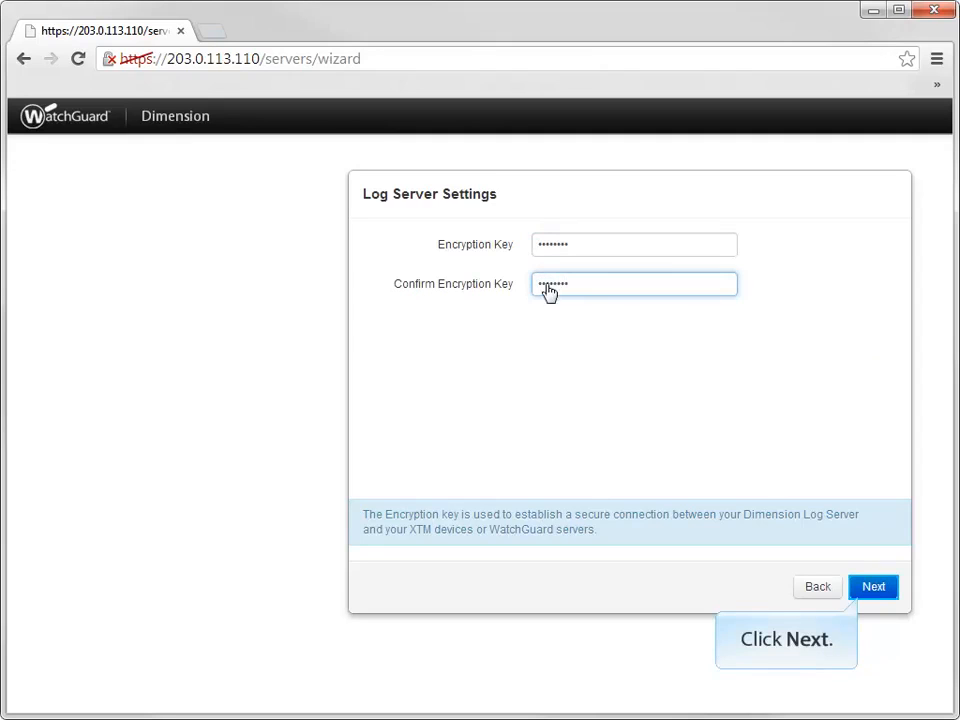
left_click(875, 590)
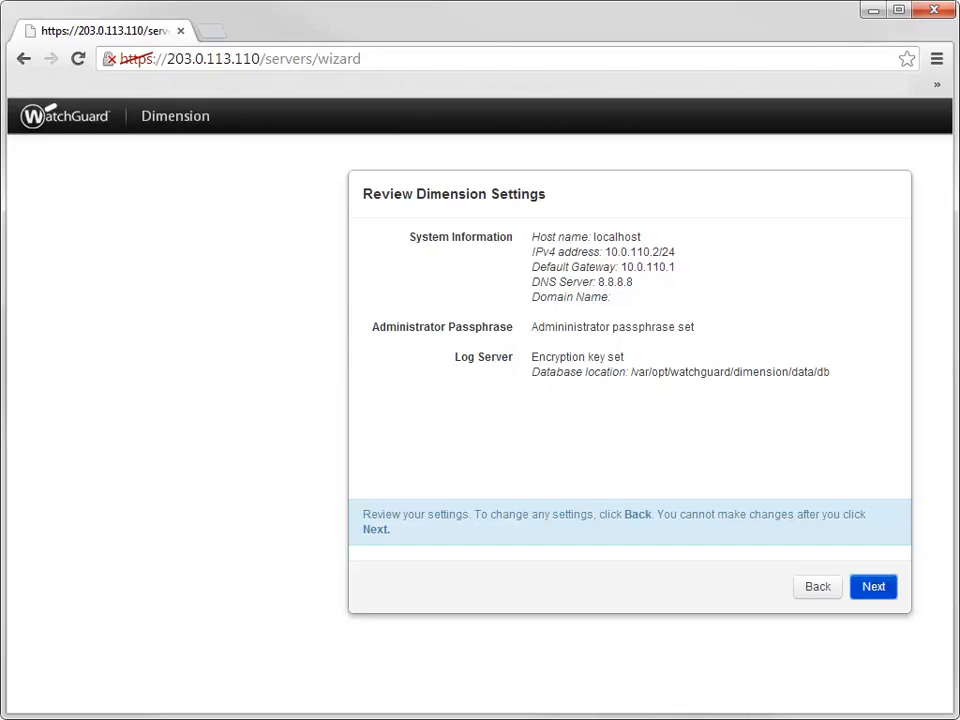
Accept the reviewed settings, run setup, and finish so the IP changes to 10.0.110.2.
left_click(875, 590)
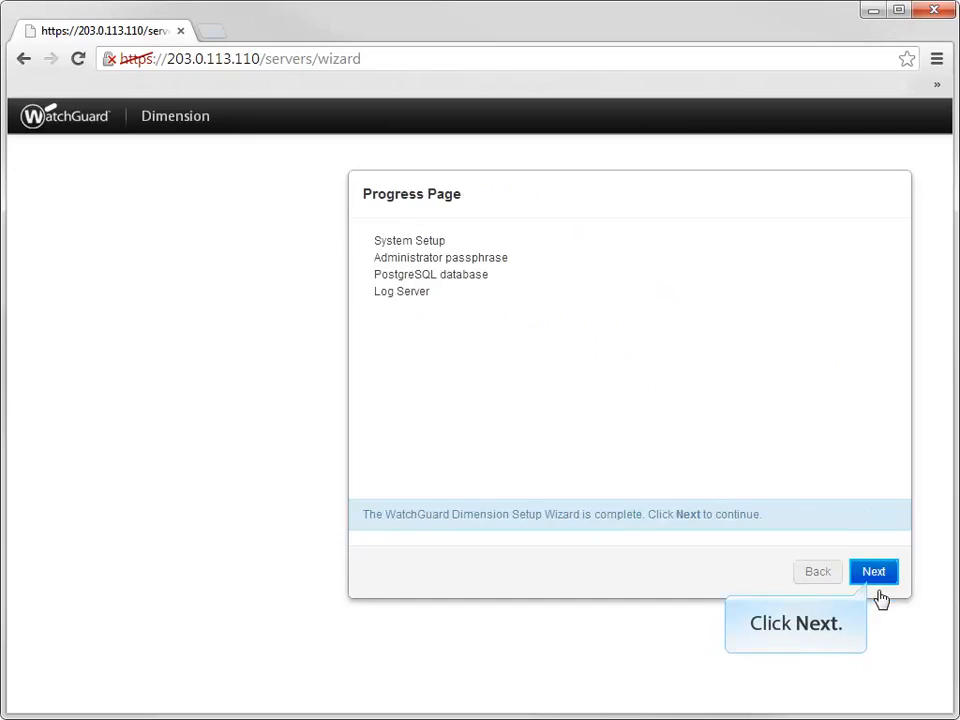
left_click(876, 585)
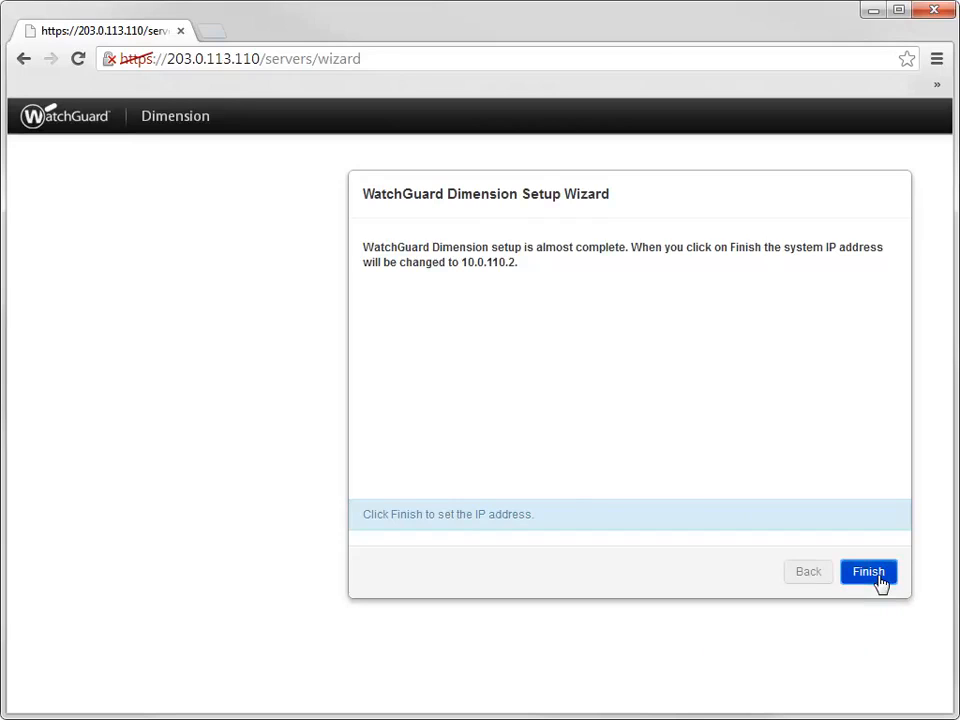
left_click(869, 574)
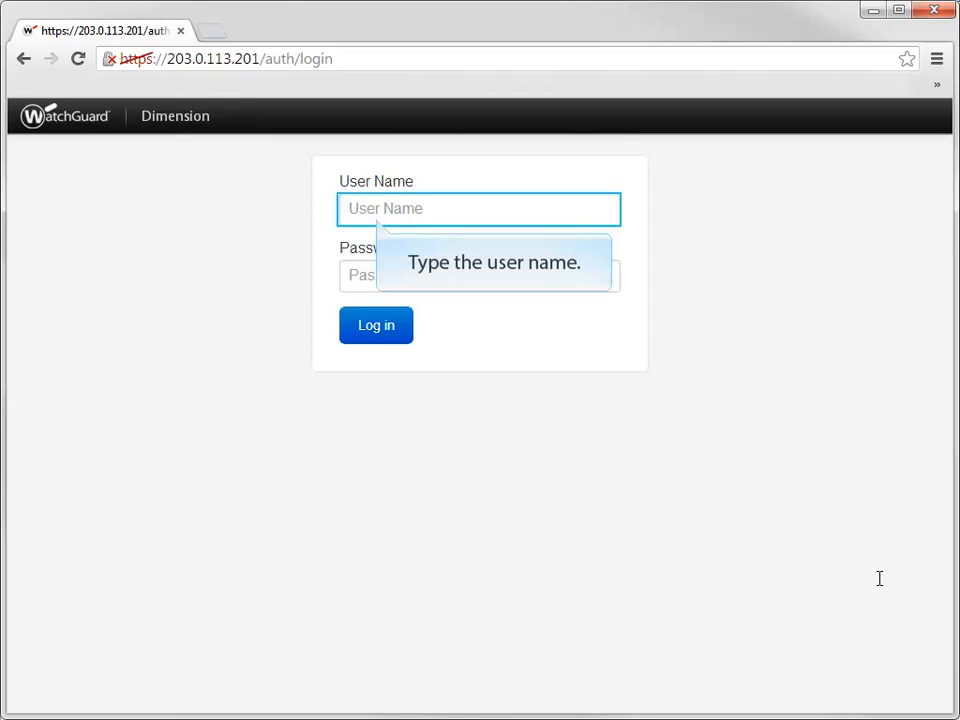
Log in to Dimension with the admin user name and its password.
left_click(366, 208)
type("admin")
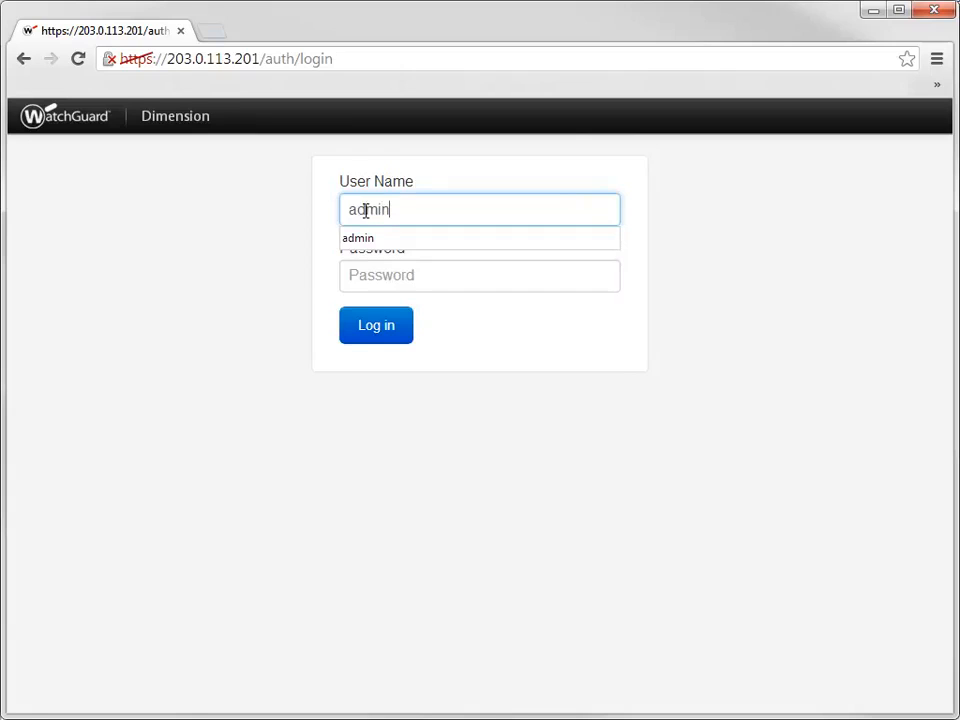
key("Tab")
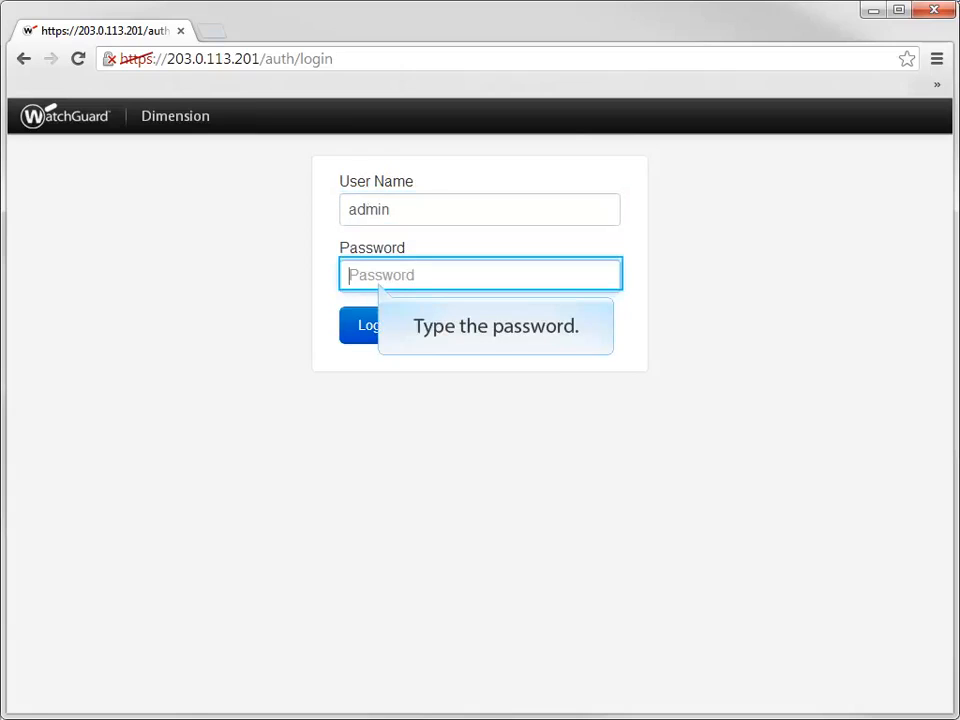
type("*********")
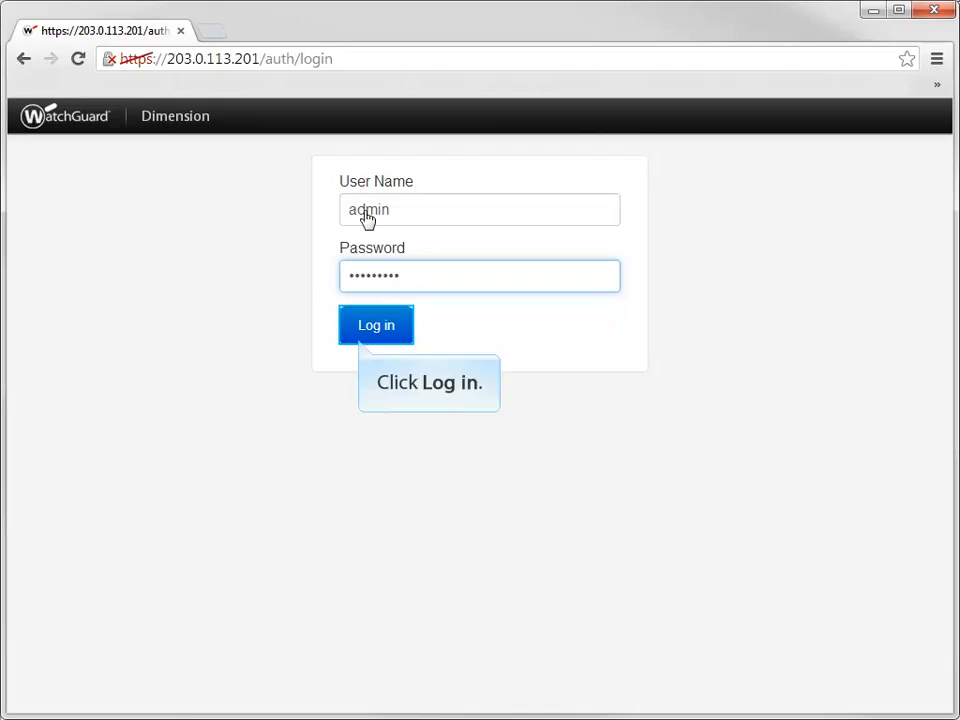
left_click(400, 335)
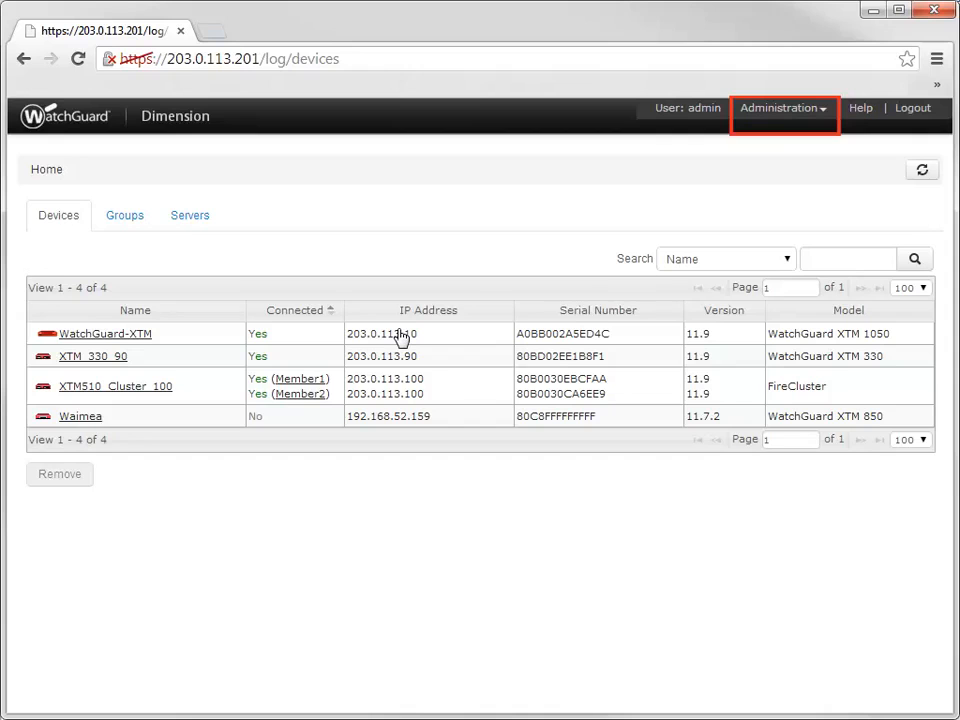
Open Administration > System Settings and view its Configuration page.
left_click(822, 114)
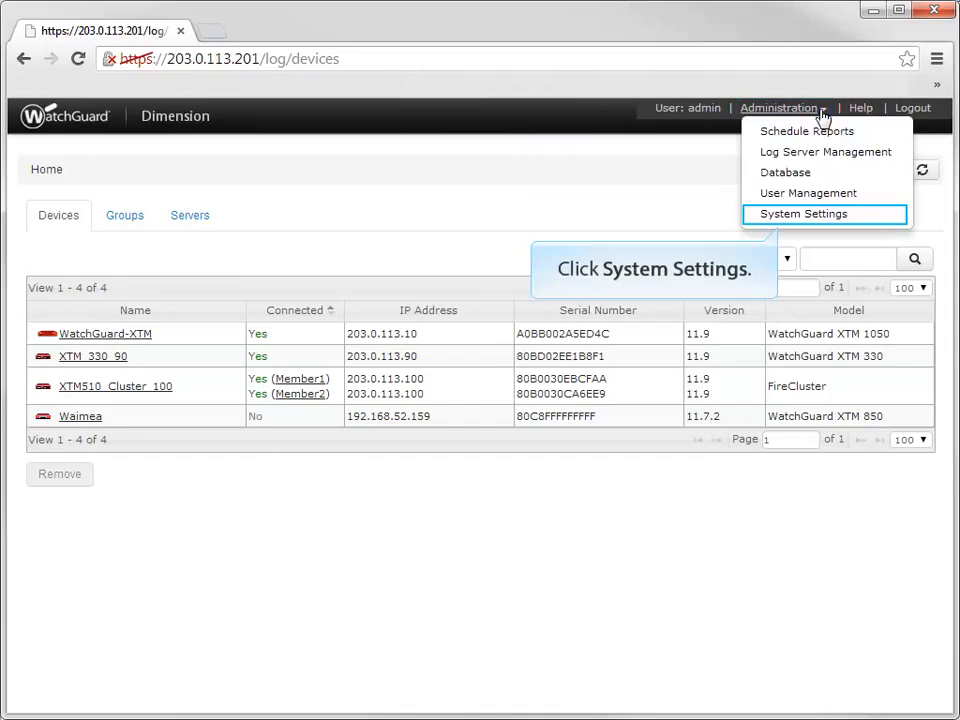
left_click(840, 222)
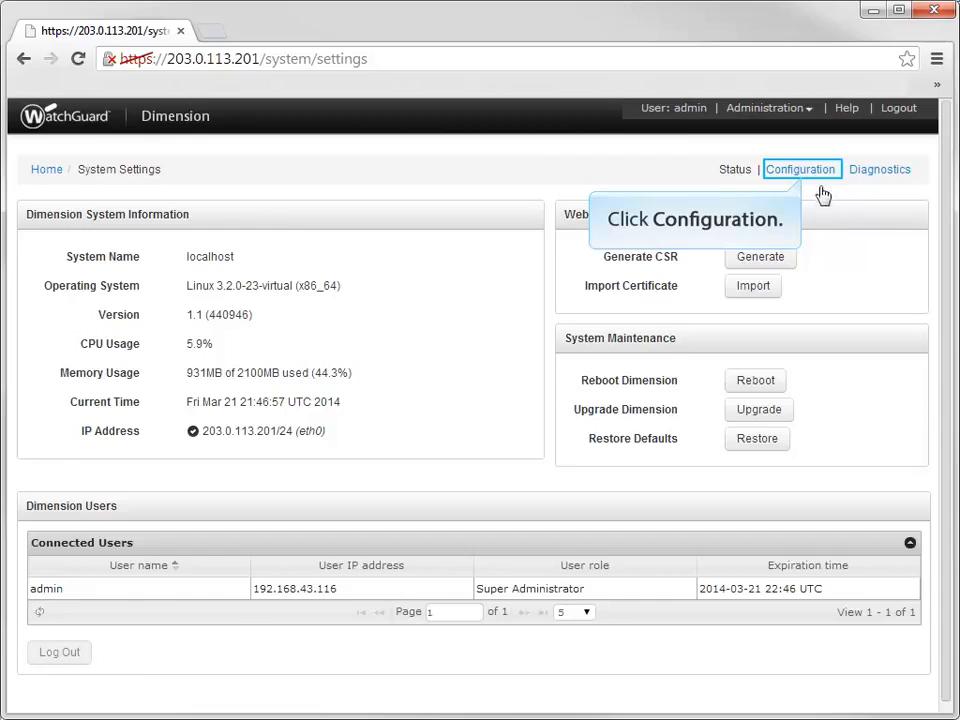
left_click(819, 178)
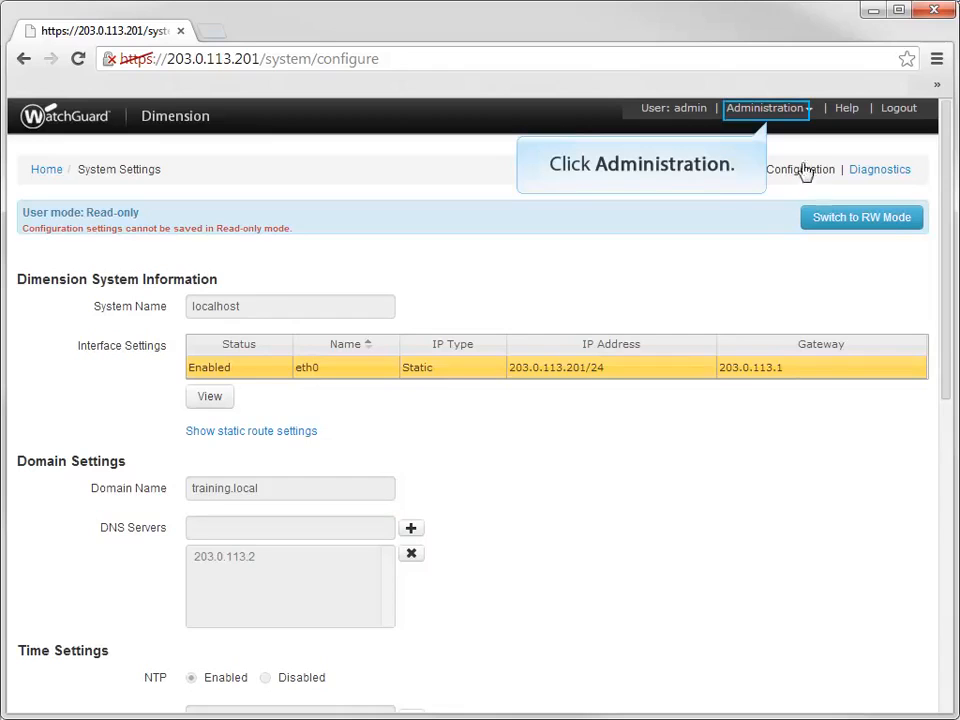
Open Administration > User Management and switch it to RW mode.
left_click(797, 110)
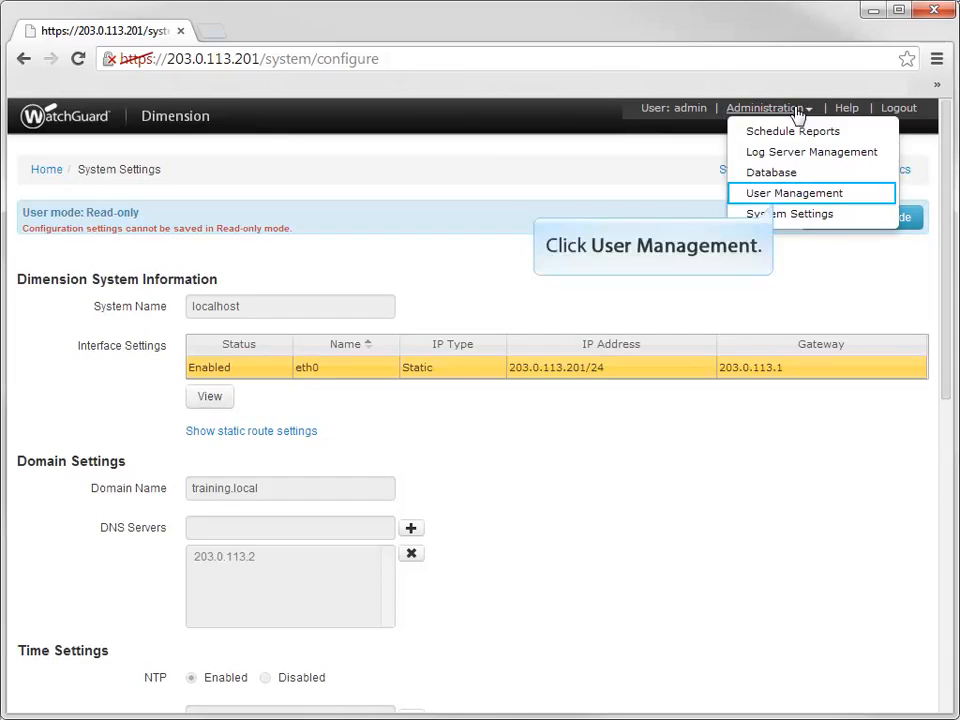
left_click(799, 195)
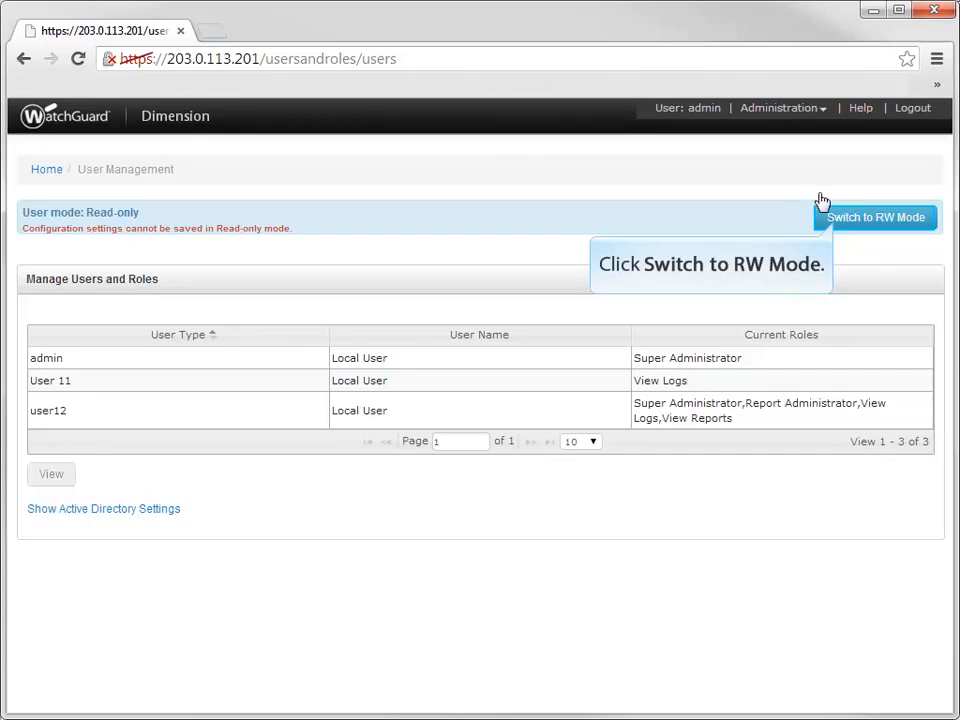
left_click(836, 222)
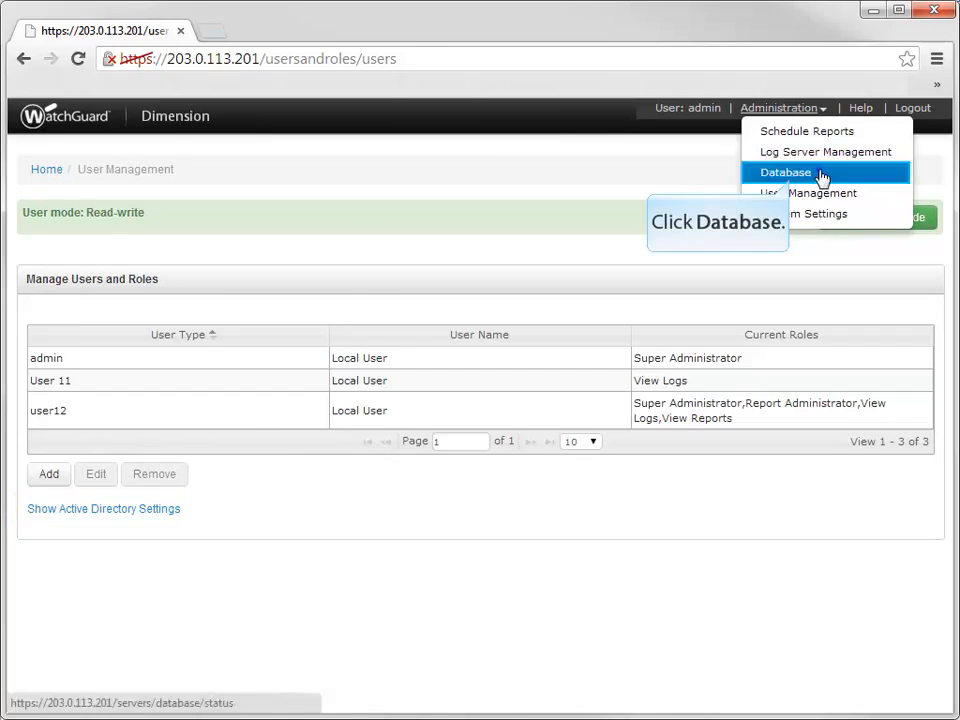
Check the Database status and process list, then go to Log Server Management.
left_click(823, 175)
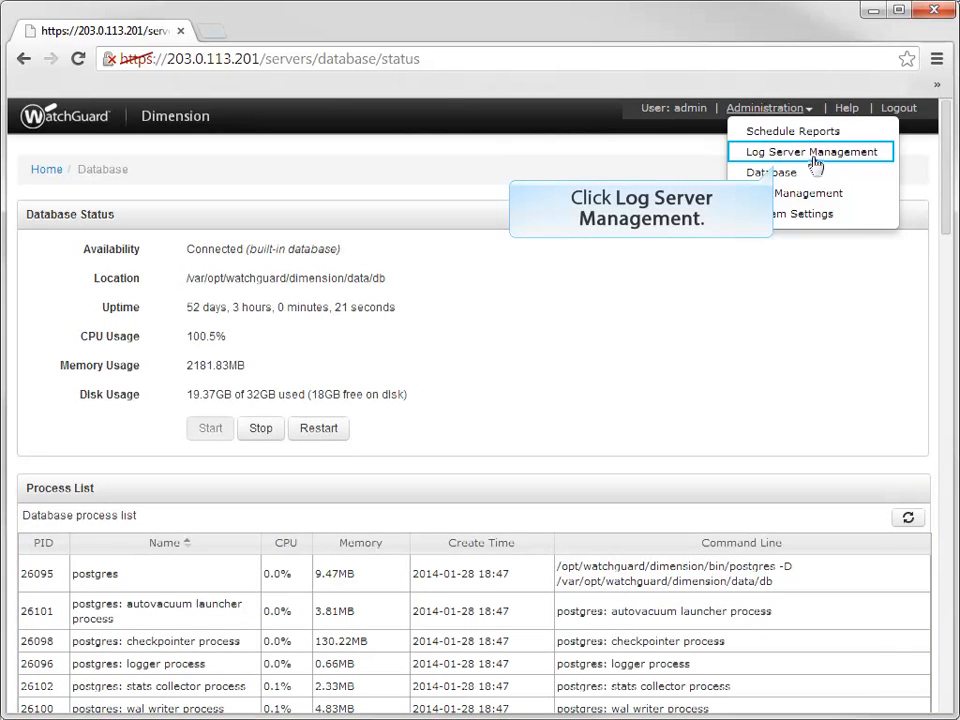
left_click(815, 155)
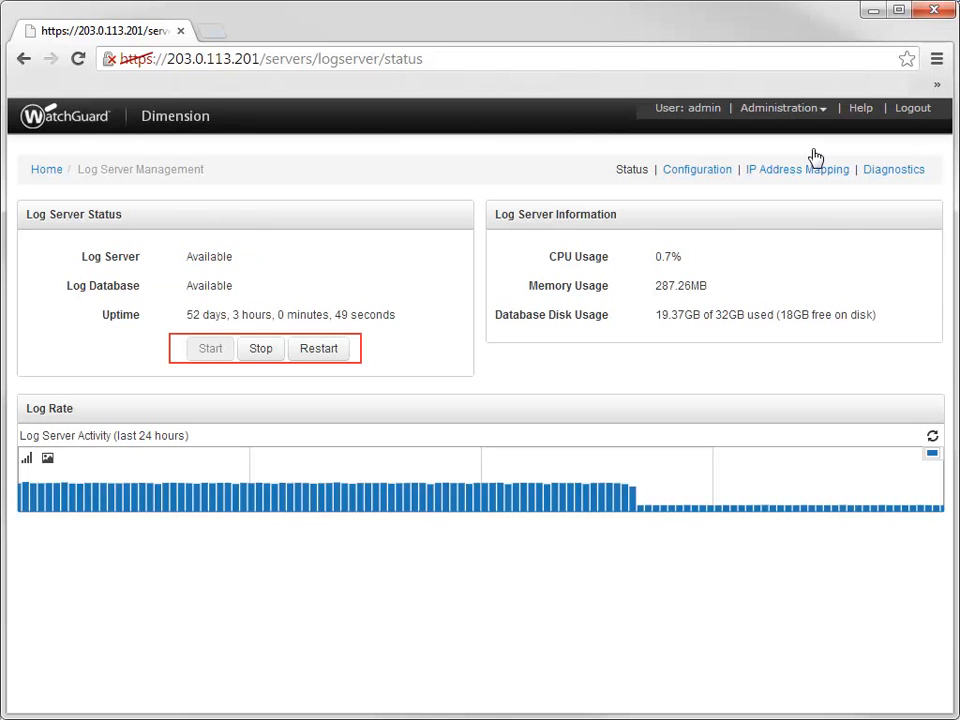
View the log server's Configuration, IP Address Mapping and Diagnostics pages in turn.
left_click(724, 168)
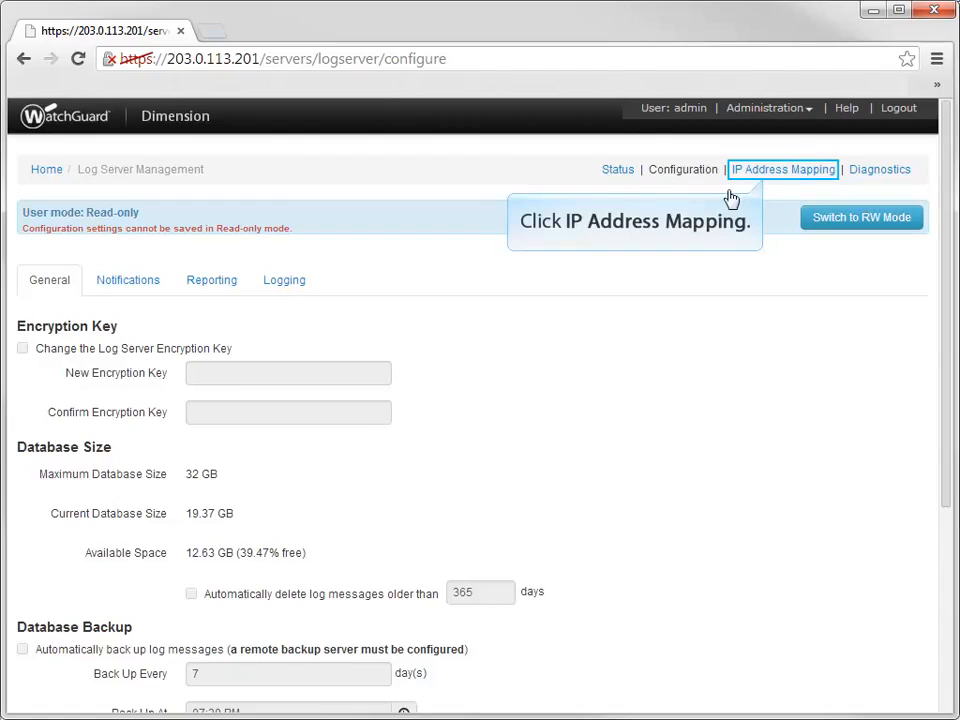
left_click(807, 178)
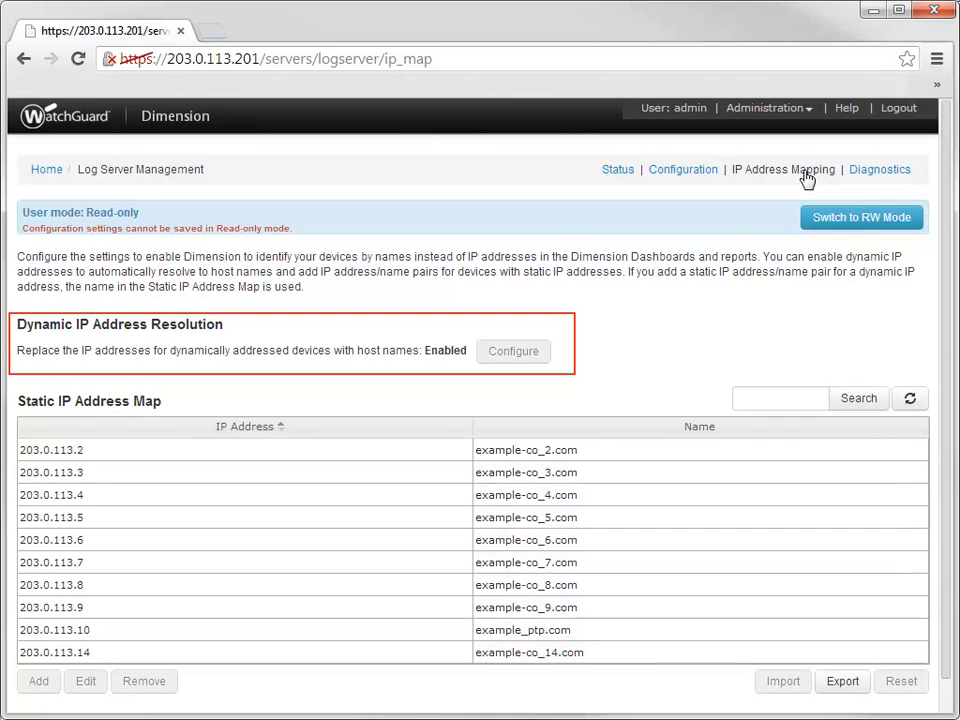
left_click(876, 175)
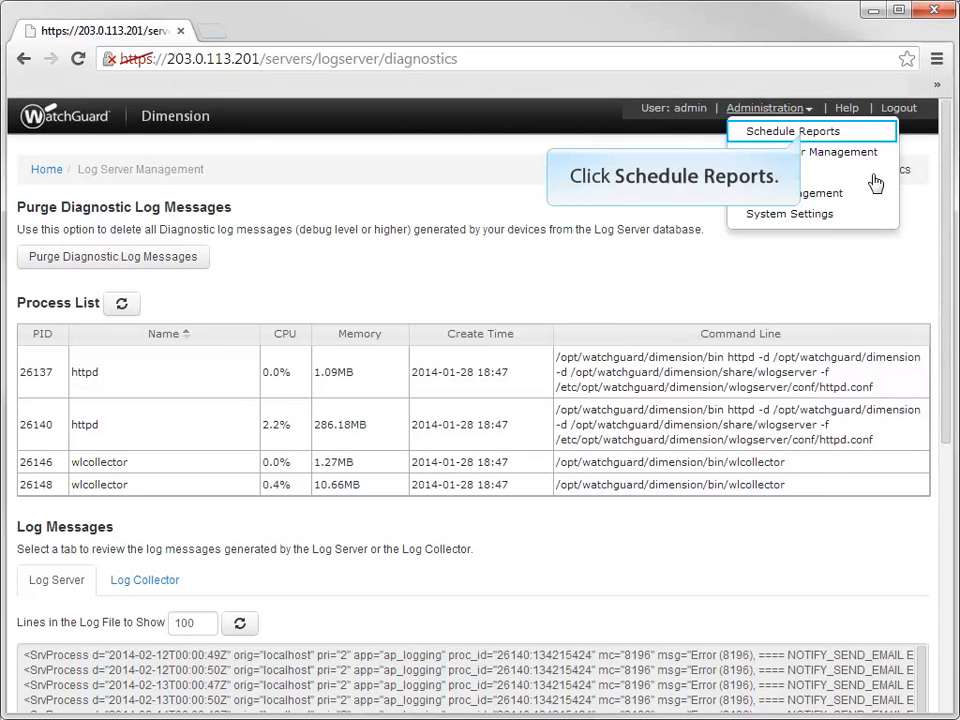
Open Administration > Schedule Reports and switch the schedules list to RW mode.
left_click(793, 134)
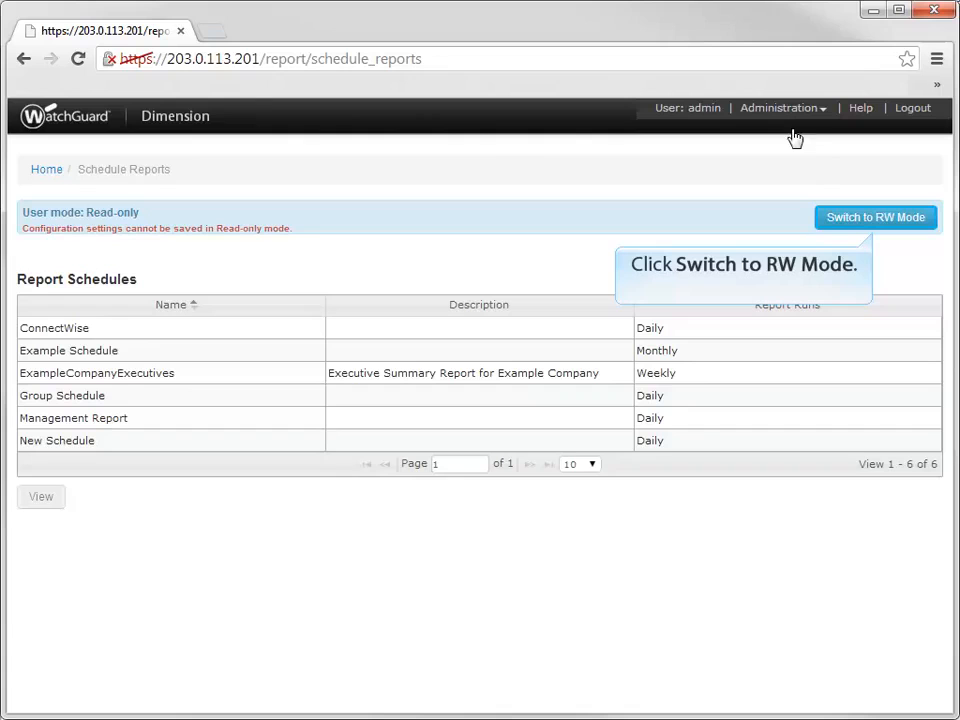
left_click(833, 220)
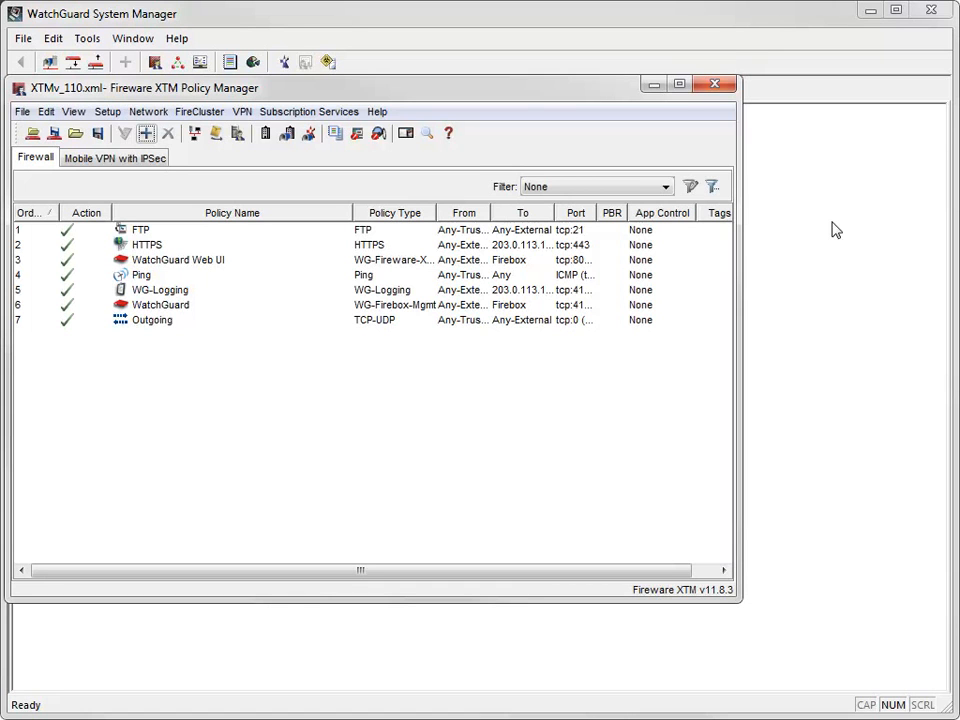
In Logging Setup, enable sending log messages to Log Servers.
left_click(108, 112)
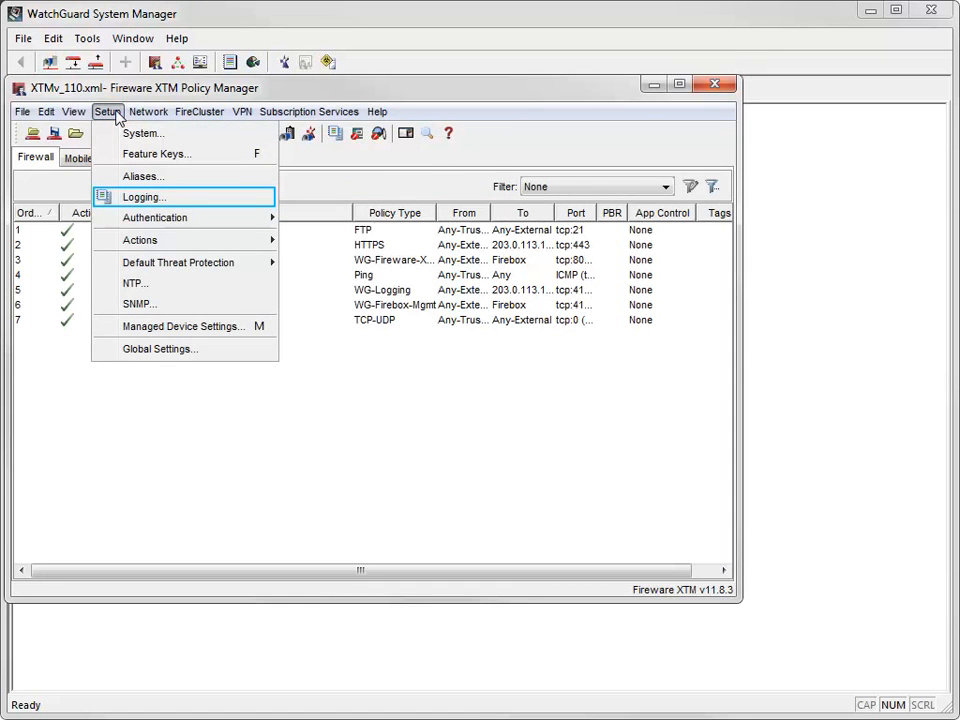
left_click(112, 202)
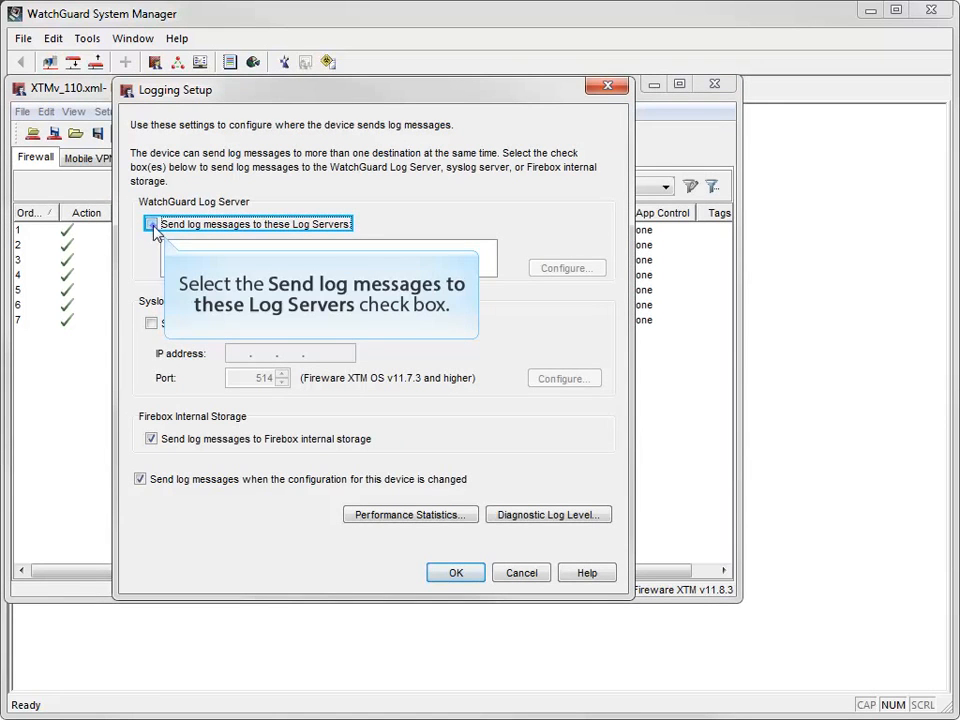
left_click(152, 225)
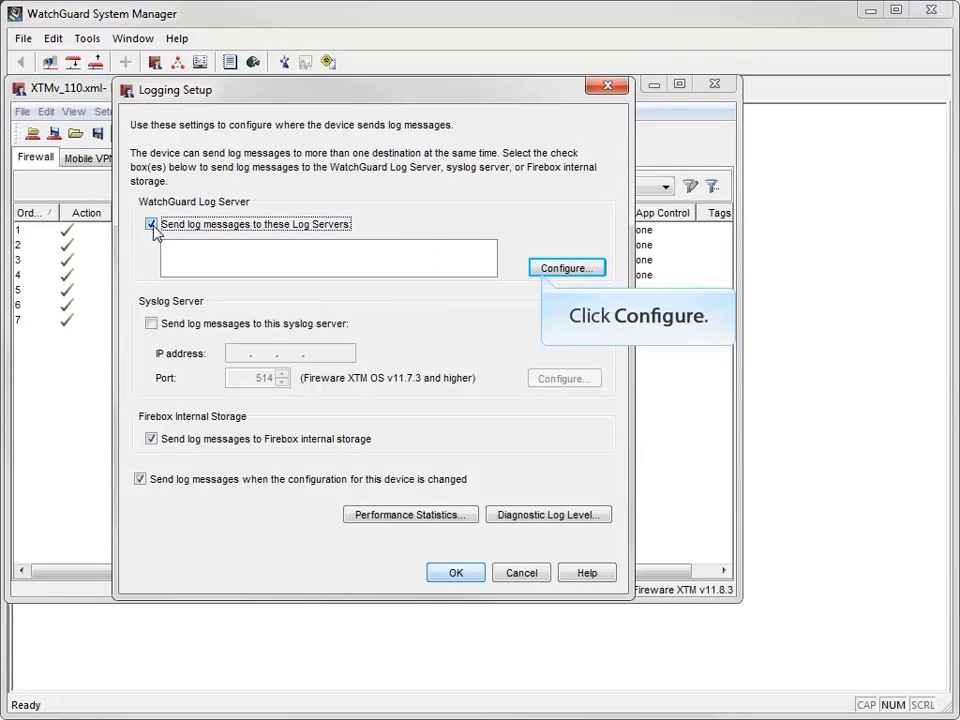
Add log server 10.0.110.2 with a confirmed encryption key and accept the list.
left_click(545, 272)
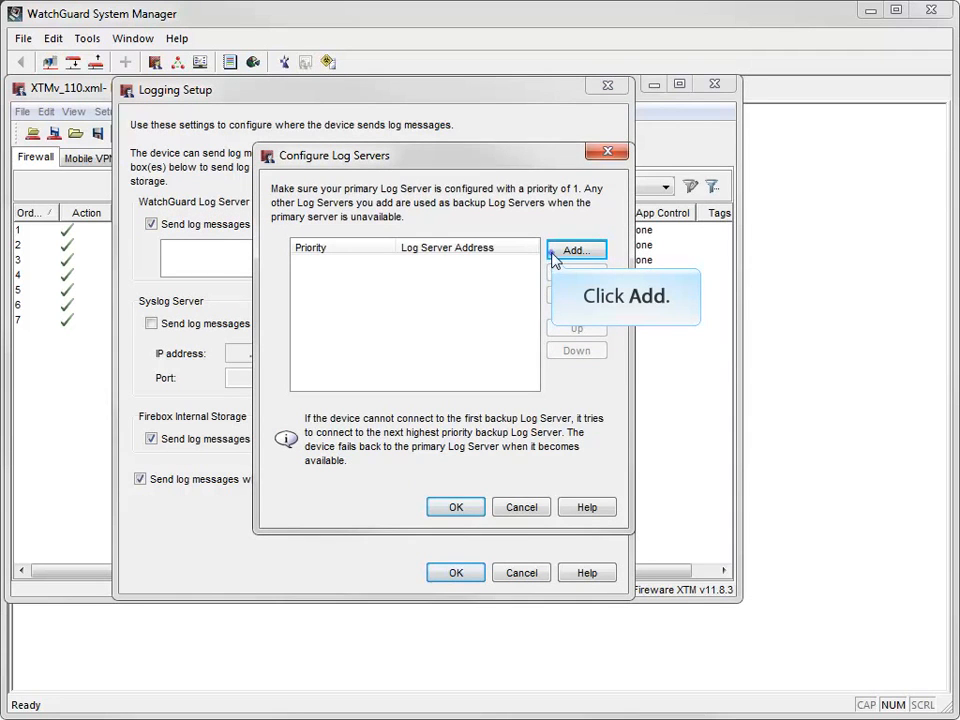
left_click(552, 255)
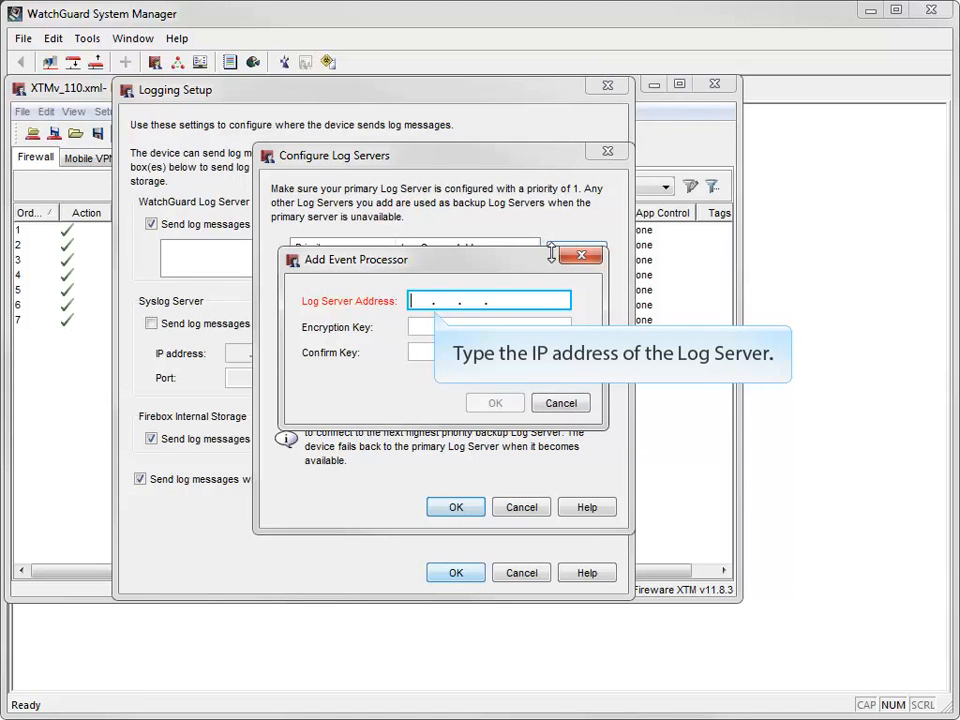
type("10.0.110.2")
key("Tab")
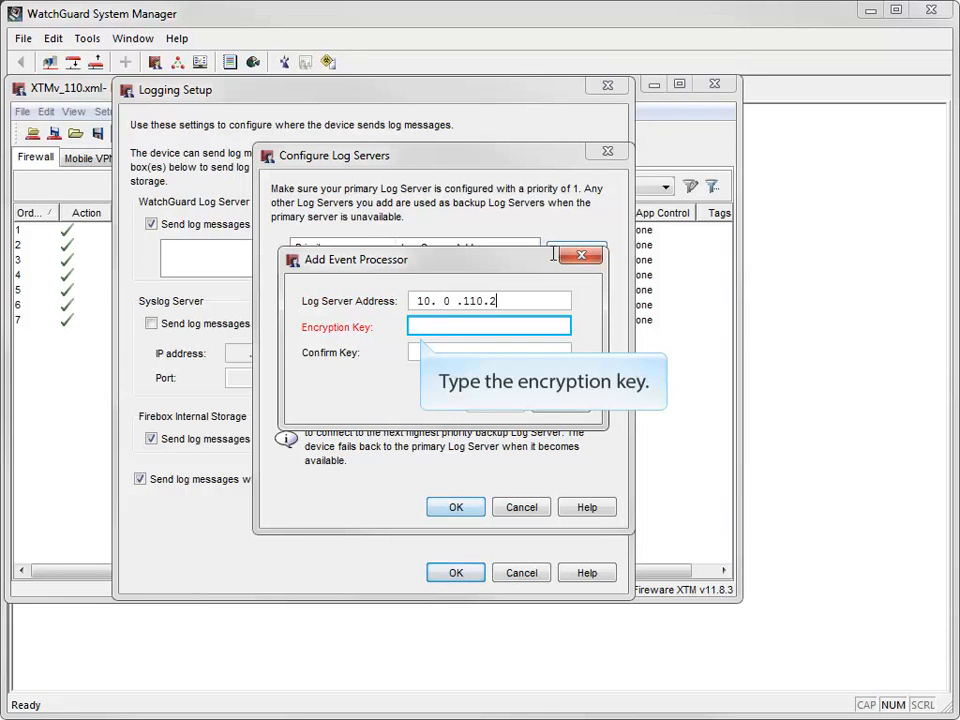
type("password")
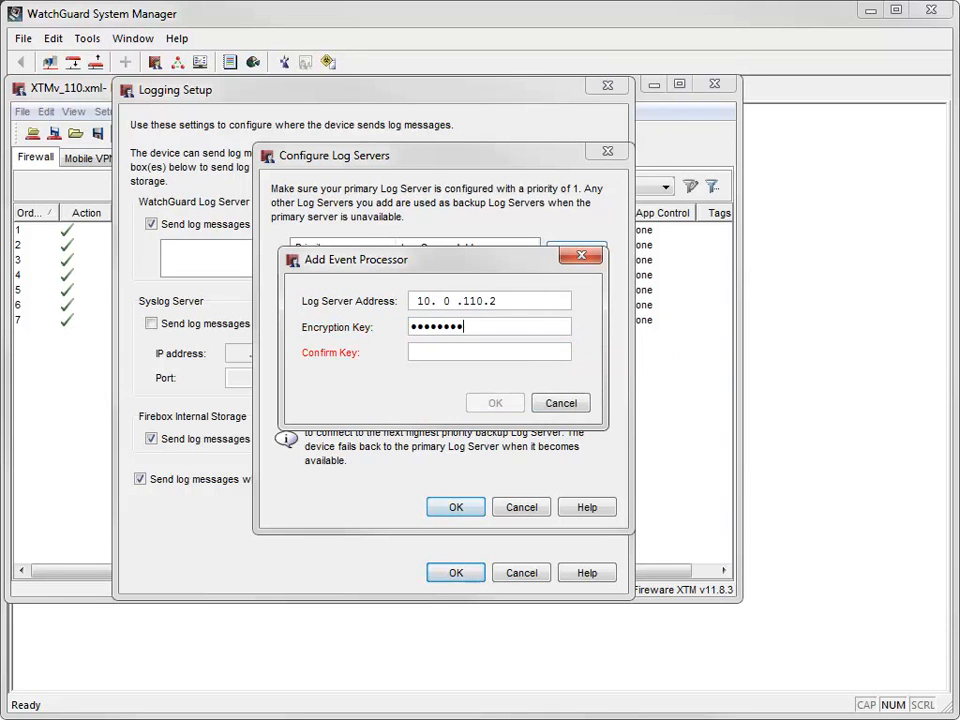
left_click(549, 349)
type("password")
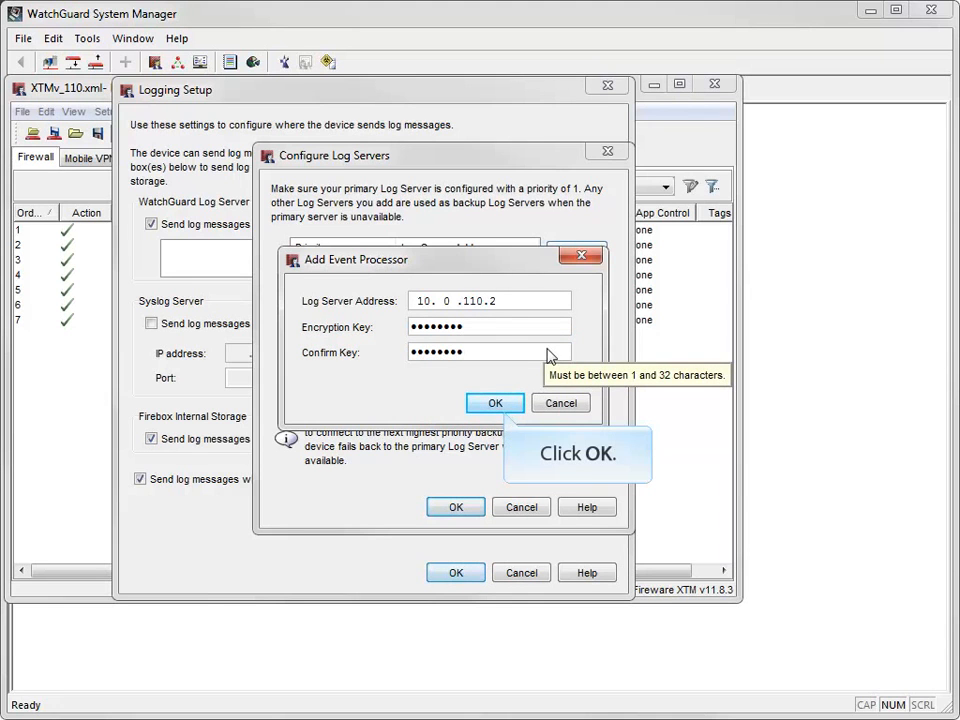
left_click(505, 405)
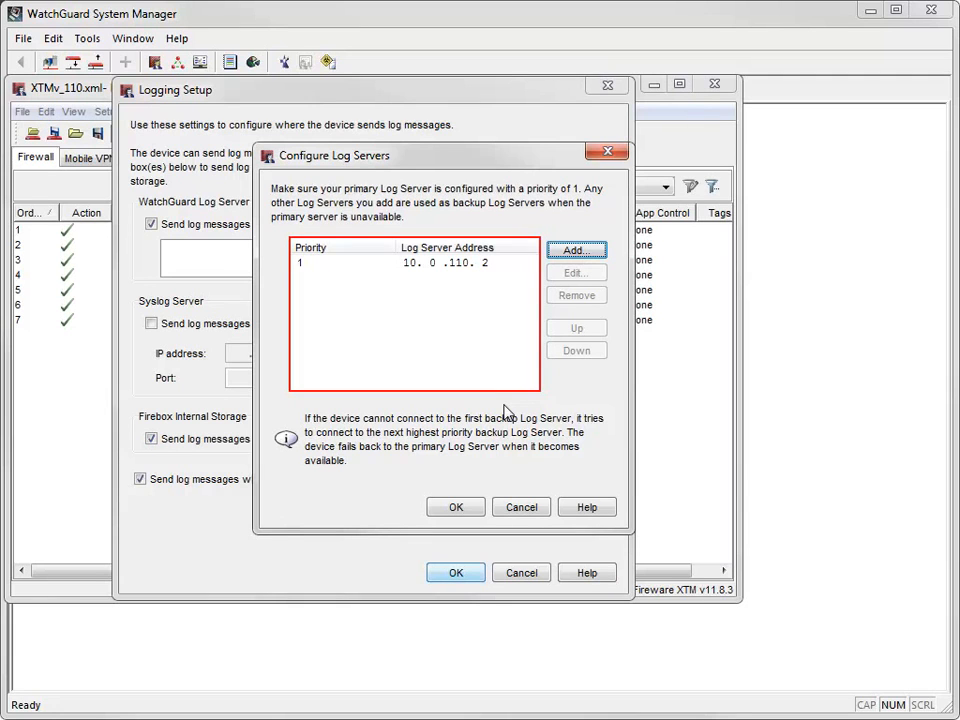
left_click(455, 507)
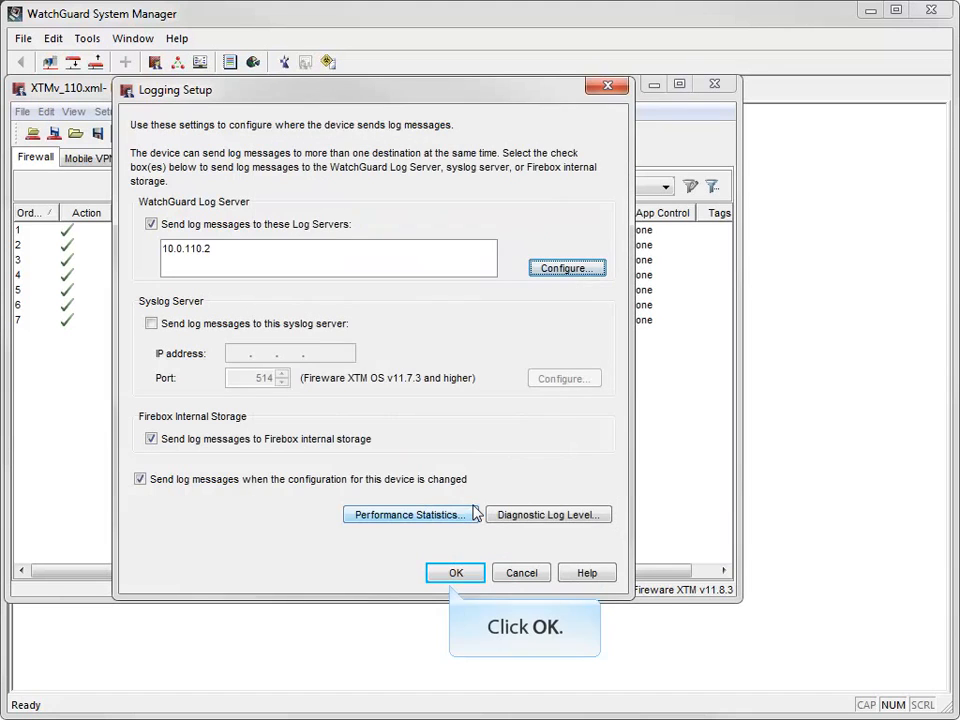
Accept the Logging Setup so Dimension shows Waimea's Executive Dashboard for 2013-10-24 to 2013-10-31.
left_click(463, 578)
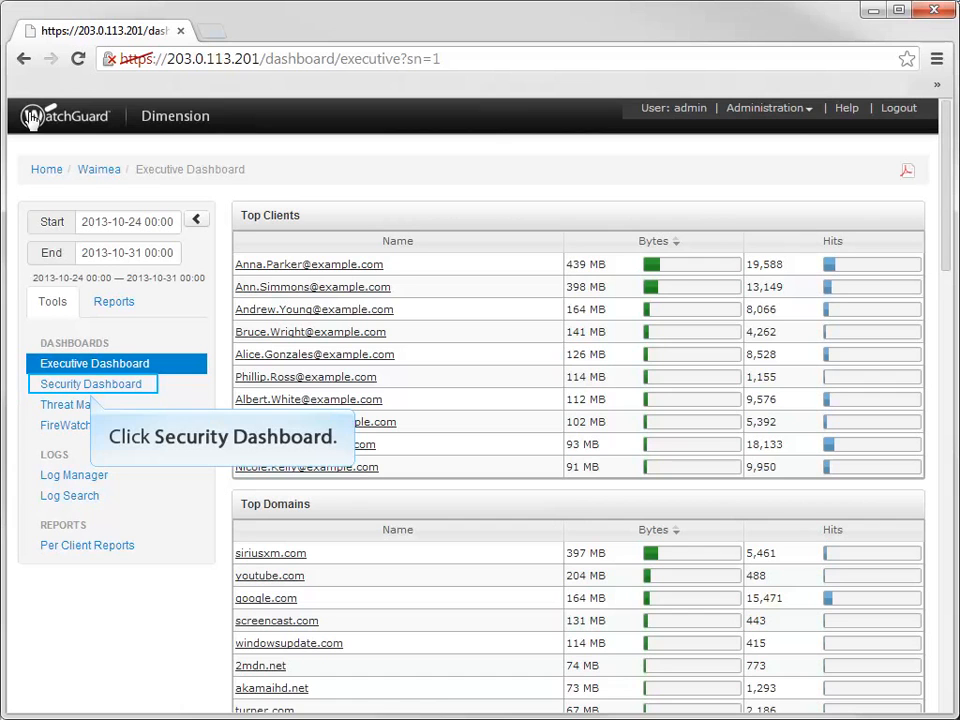
View the Security Dashboard, then the Threat Map's Denied Packets options, then FireWatch's top destinations.
left_click(137, 384)
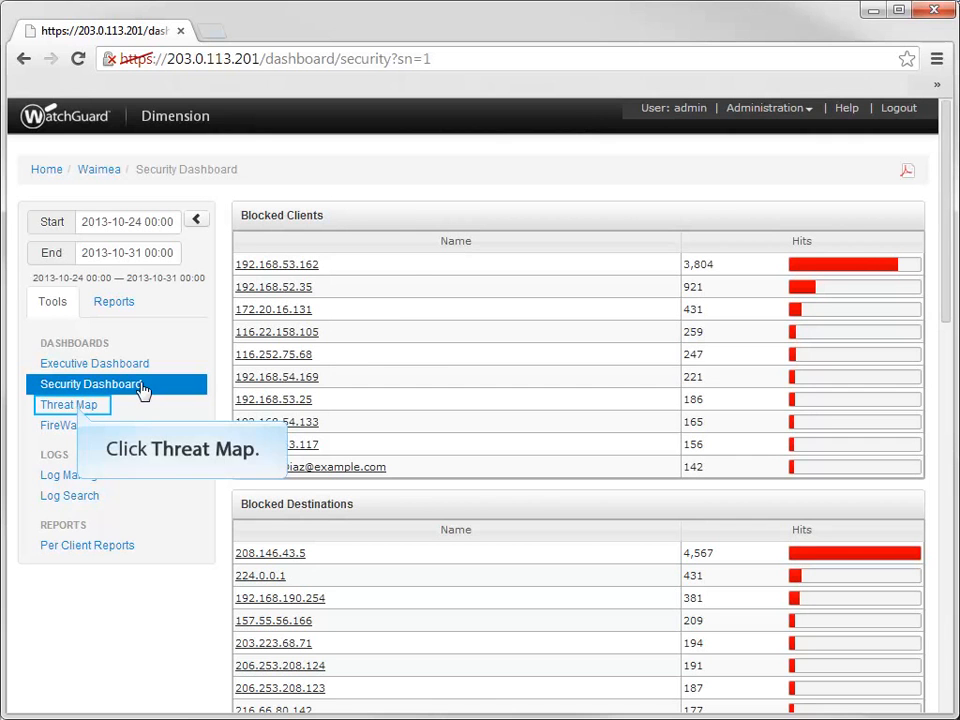
left_click(60, 408)
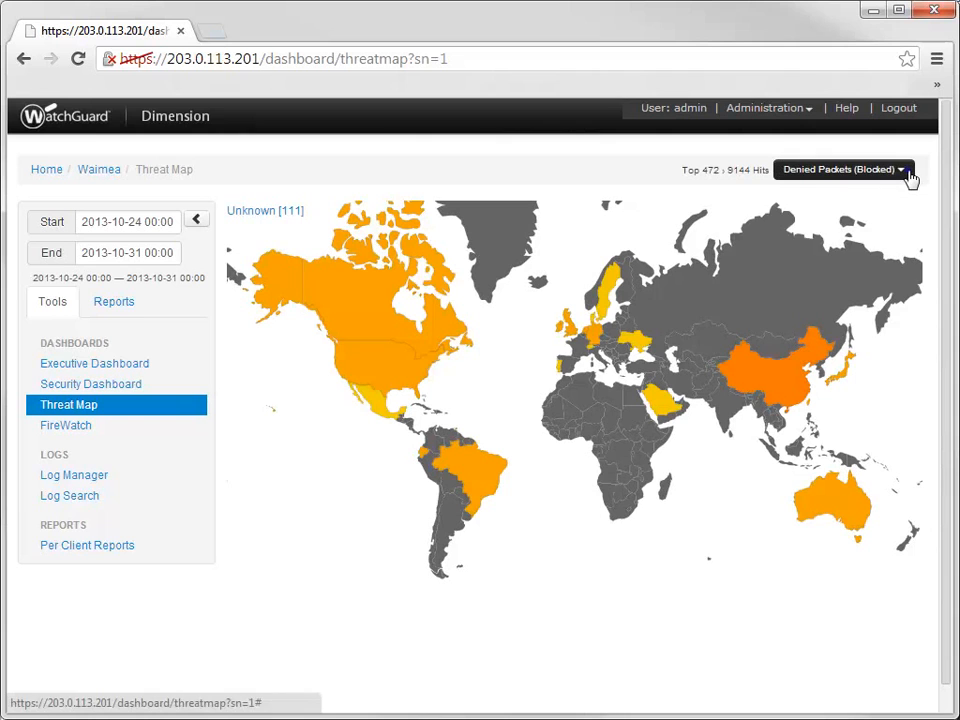
left_click(910, 177)
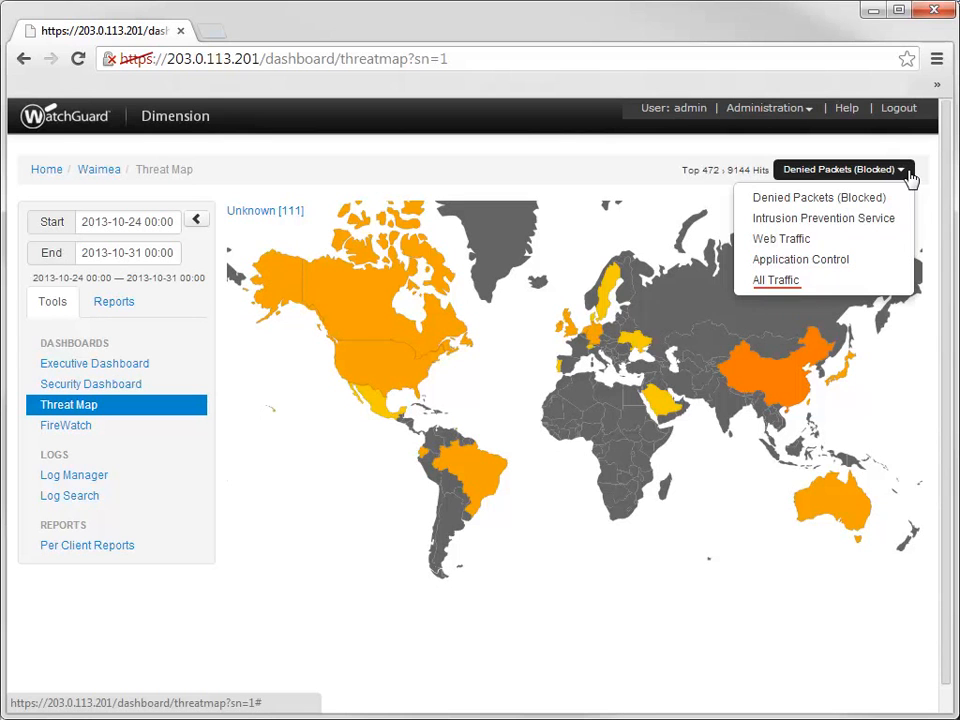
left_click(88, 428)
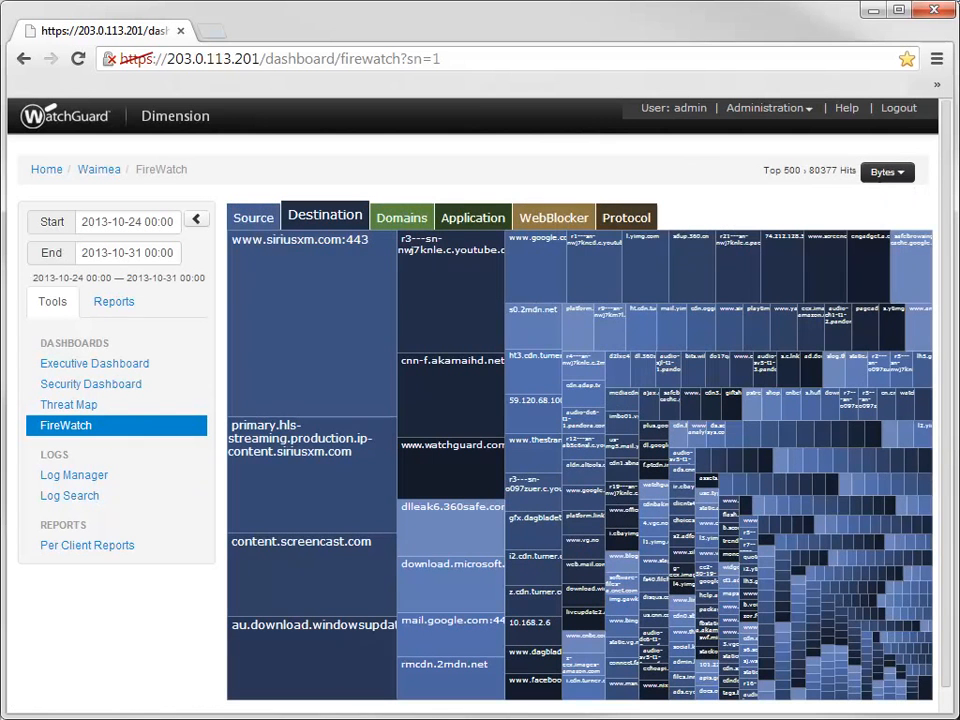